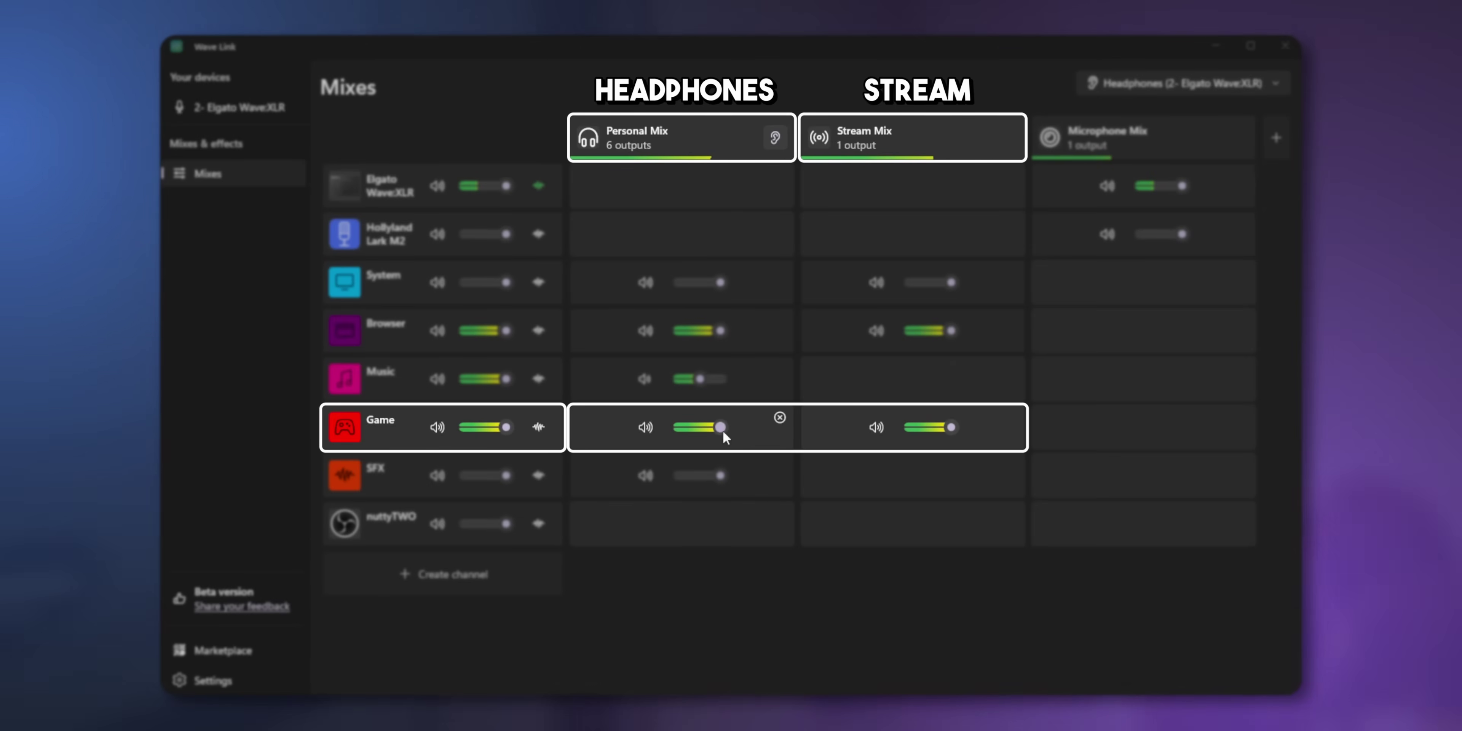
- Lower the Game channel's volume in the Personal Mix and add the SFX channel to the Microphone Mix
drag(721, 428, 699, 429)
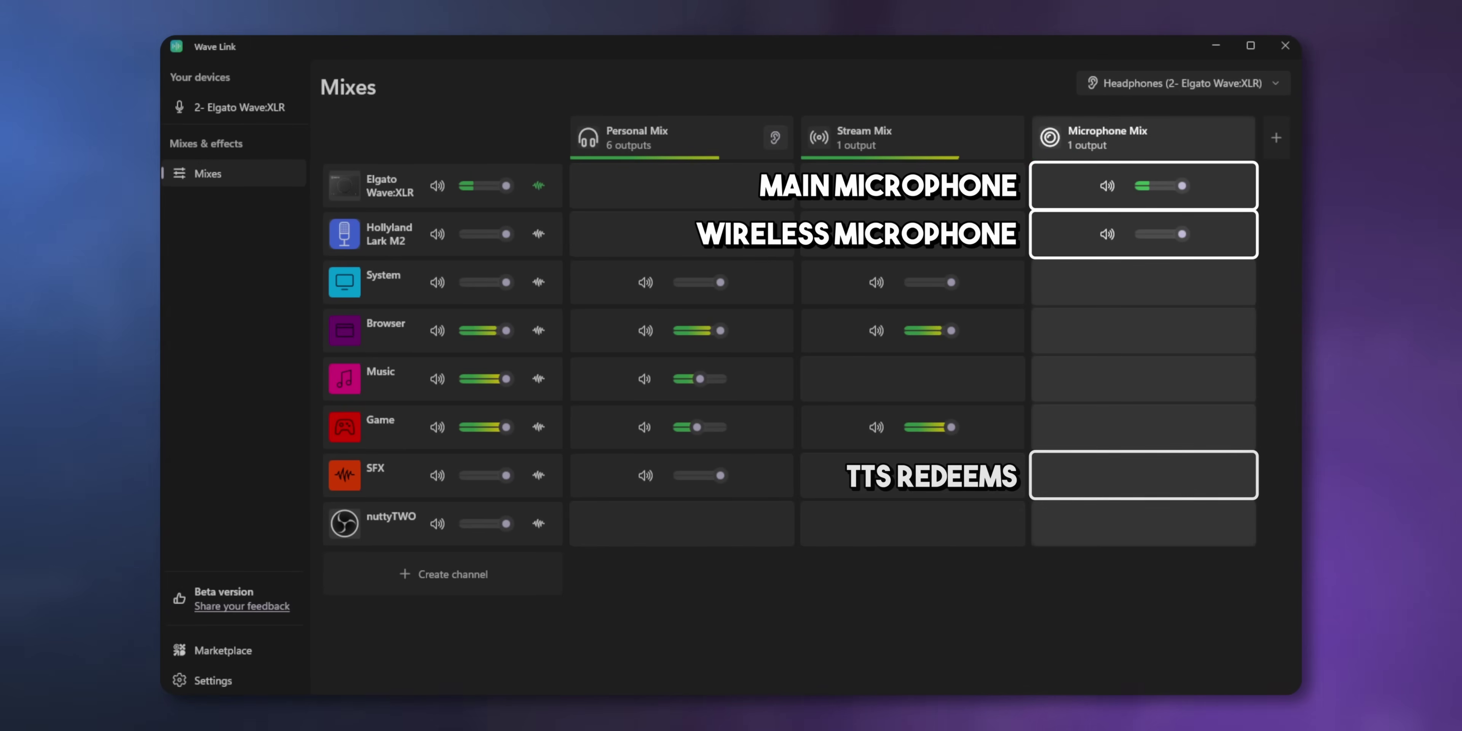
click(1233, 483)
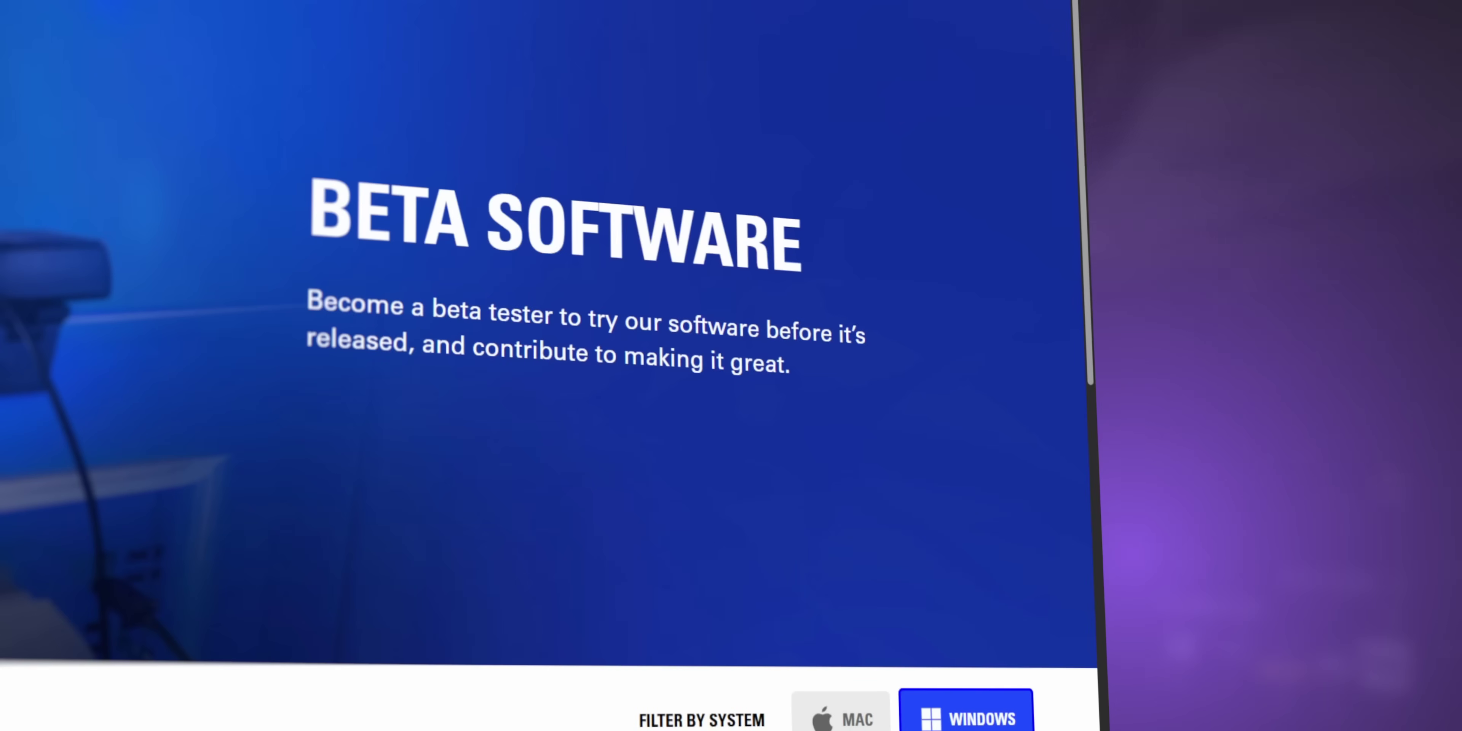
scroll(1011, 414, down, 10)
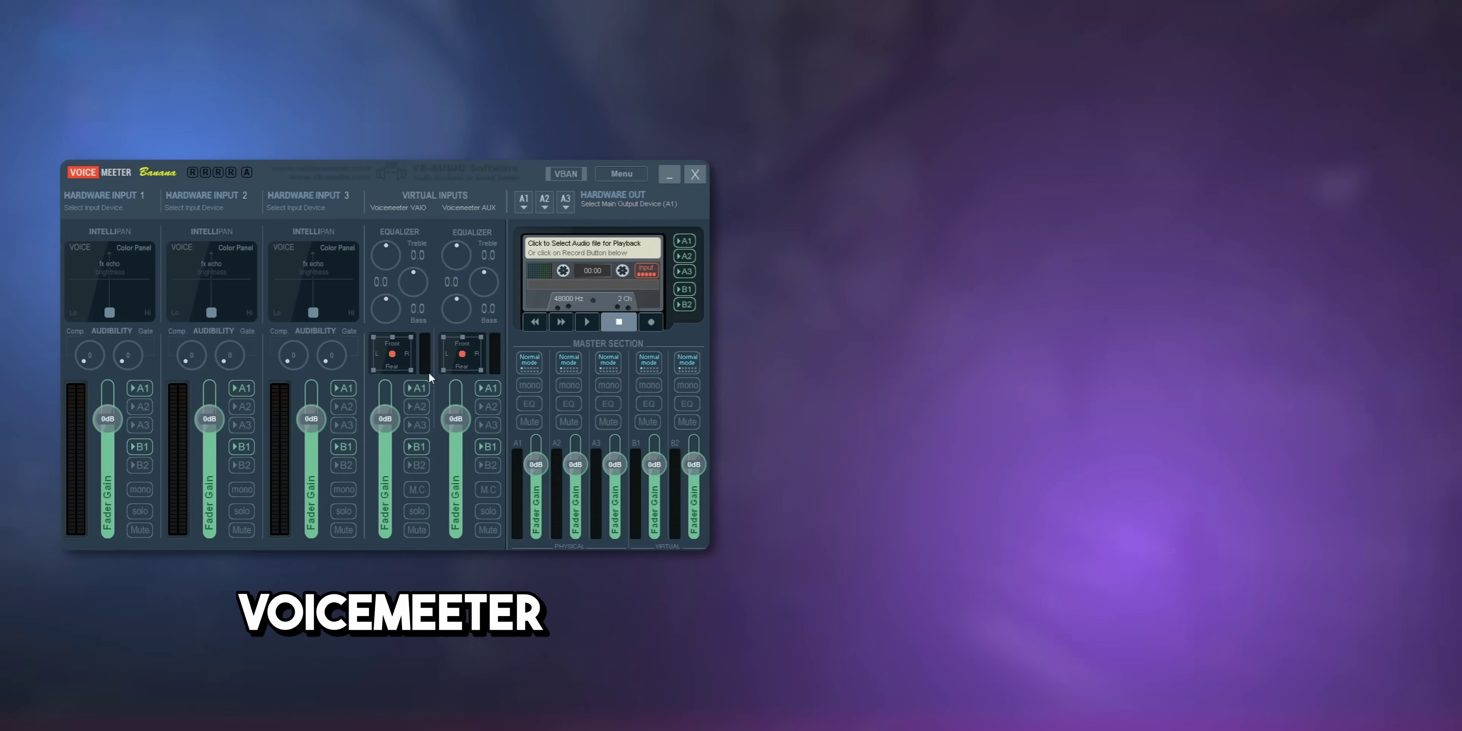
click(524, 203)
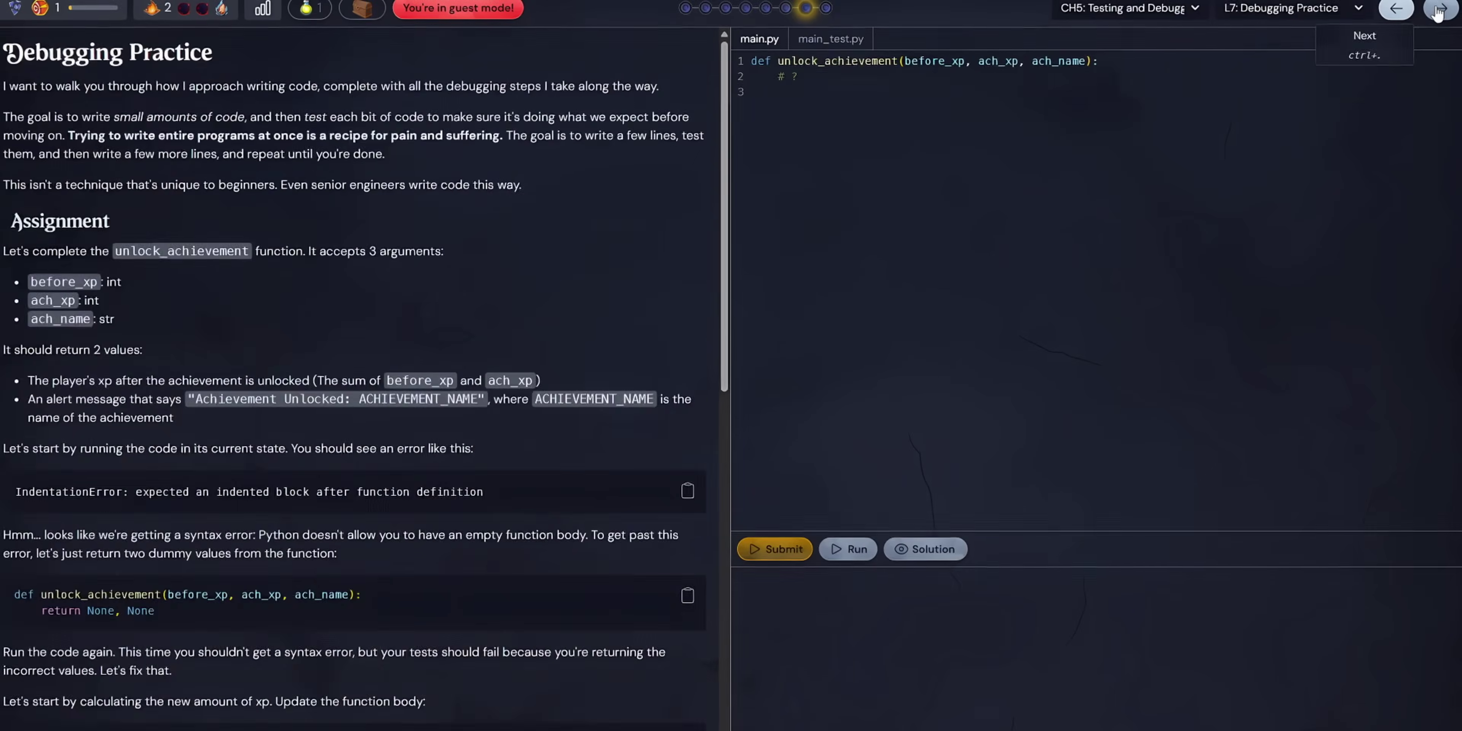
- Switch to the Boot.dev course and advance two lessons past Debugging Practice
click(1444, 9)
click(1444, 8)
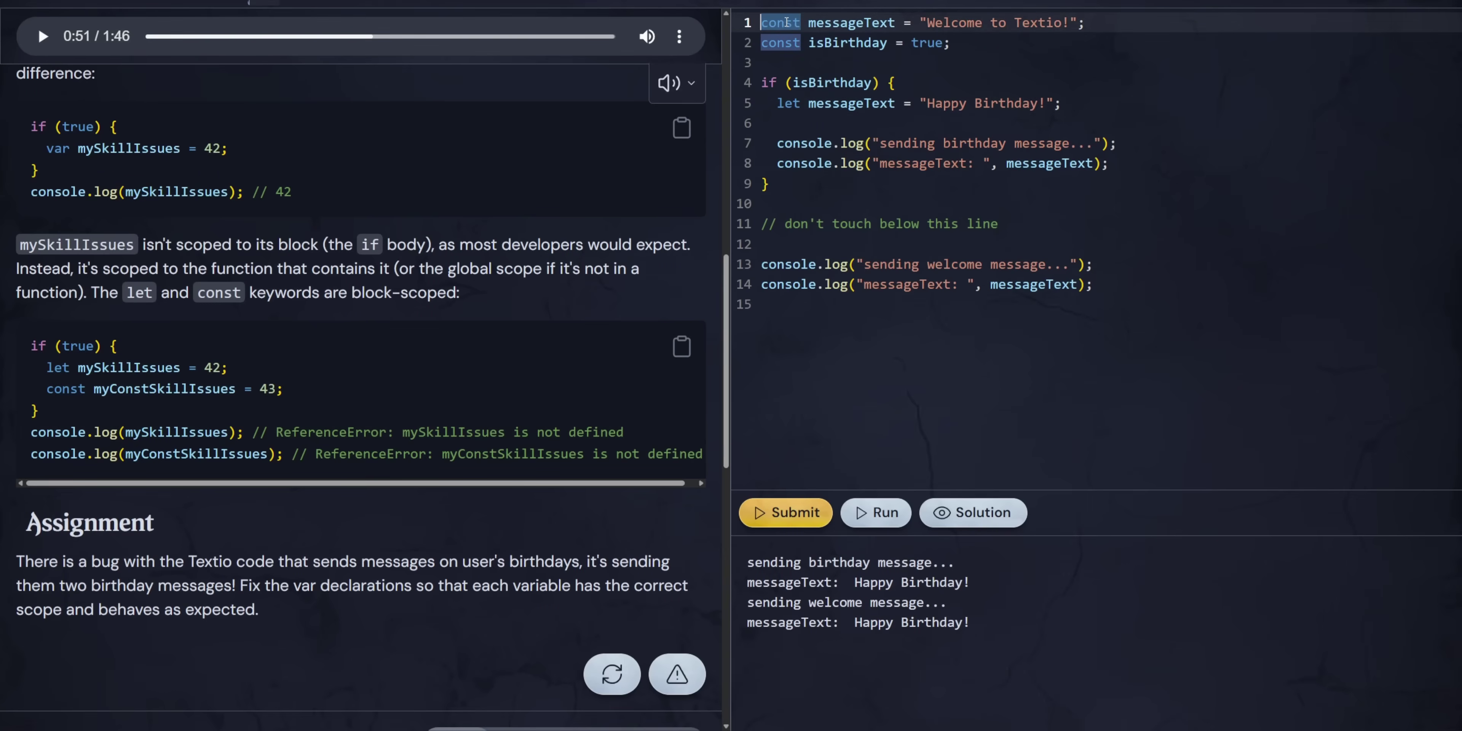
- Replace const with let in both the messageText and isBirthday declarations at the start of the code
text(let)
key(Escape)
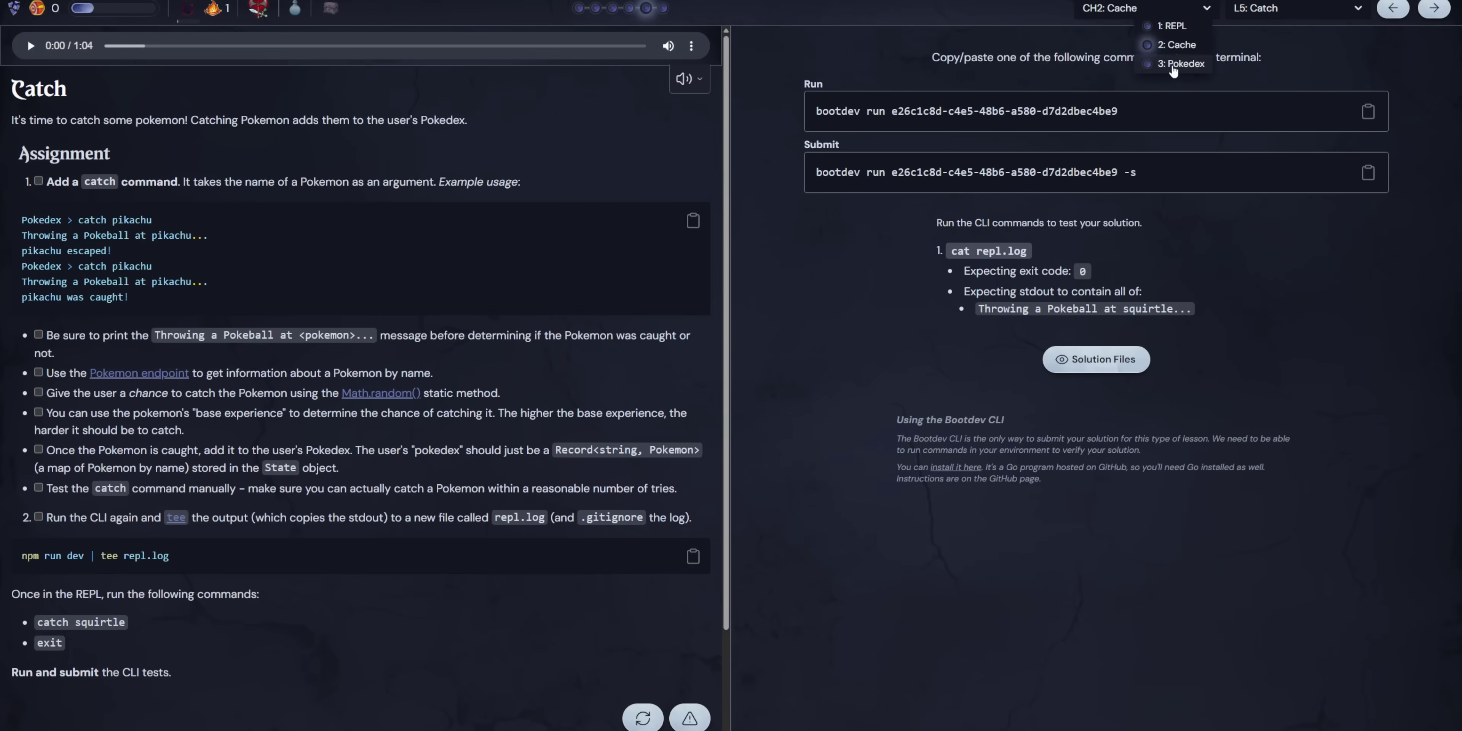
- Go from the Catch lesson to chapter 3, Pokedex
click(1173, 63)
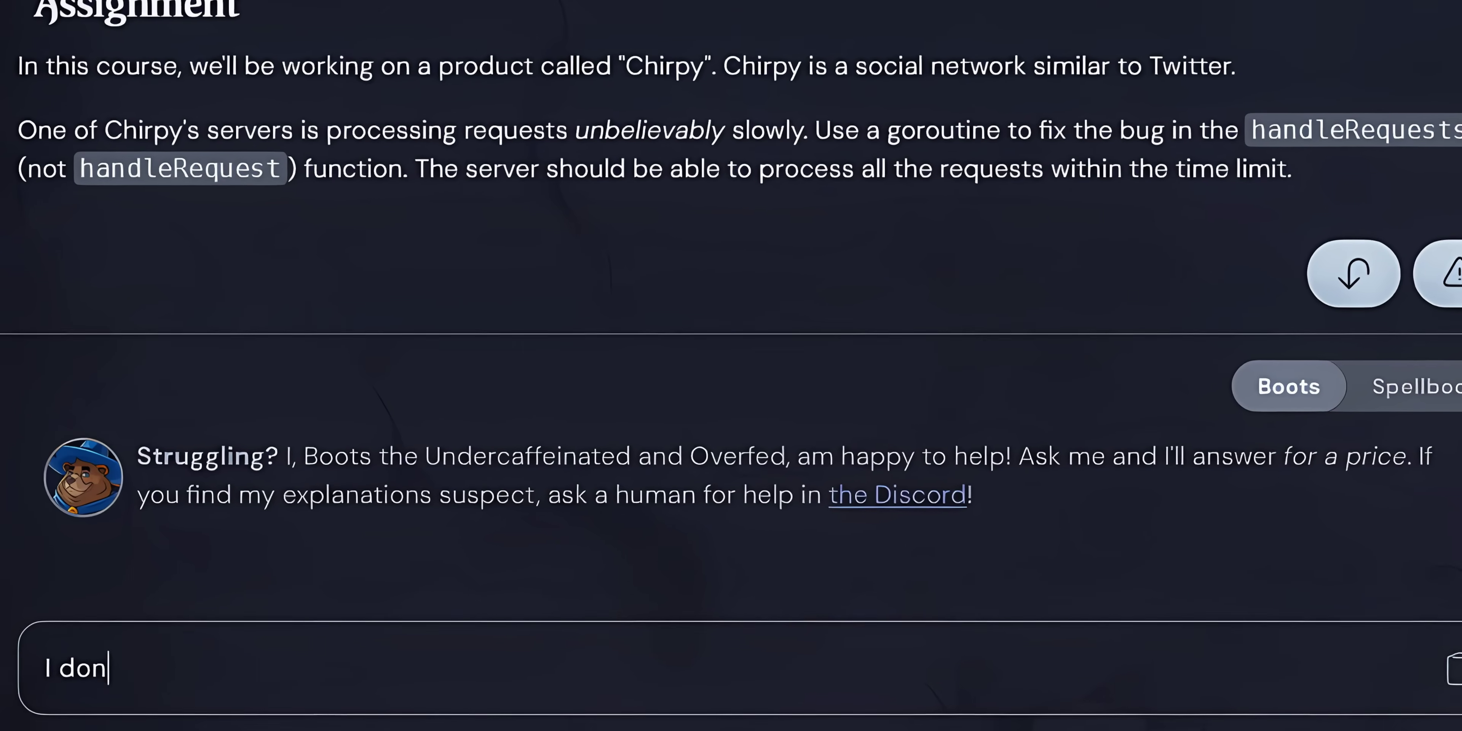
- Send Boots the message "I don't remember how to use a goroutine :c"
text('t remember how to use a goroutine)
text(:c)
key(Return)
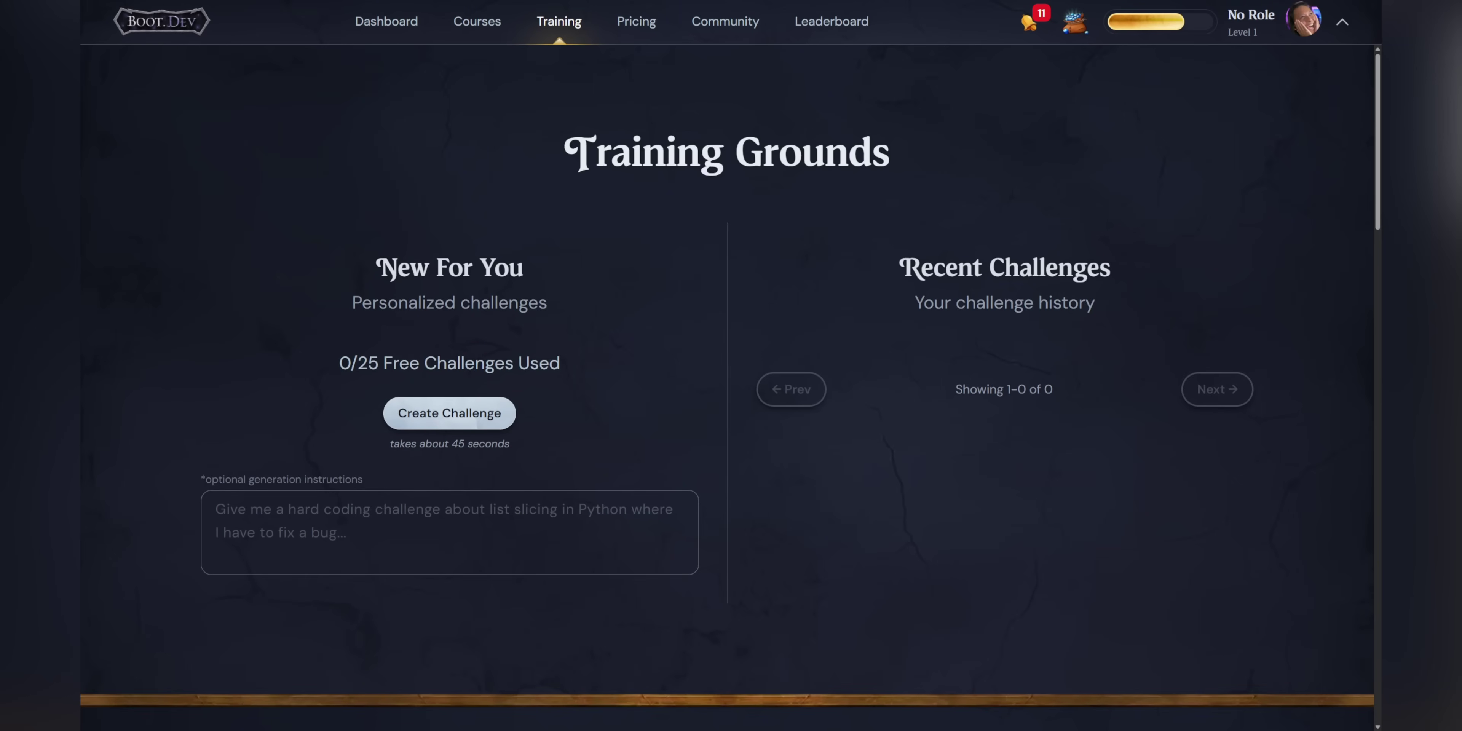
- Create a personalized challenge in the Training Grounds and submit the template literal solution
click(488, 417)
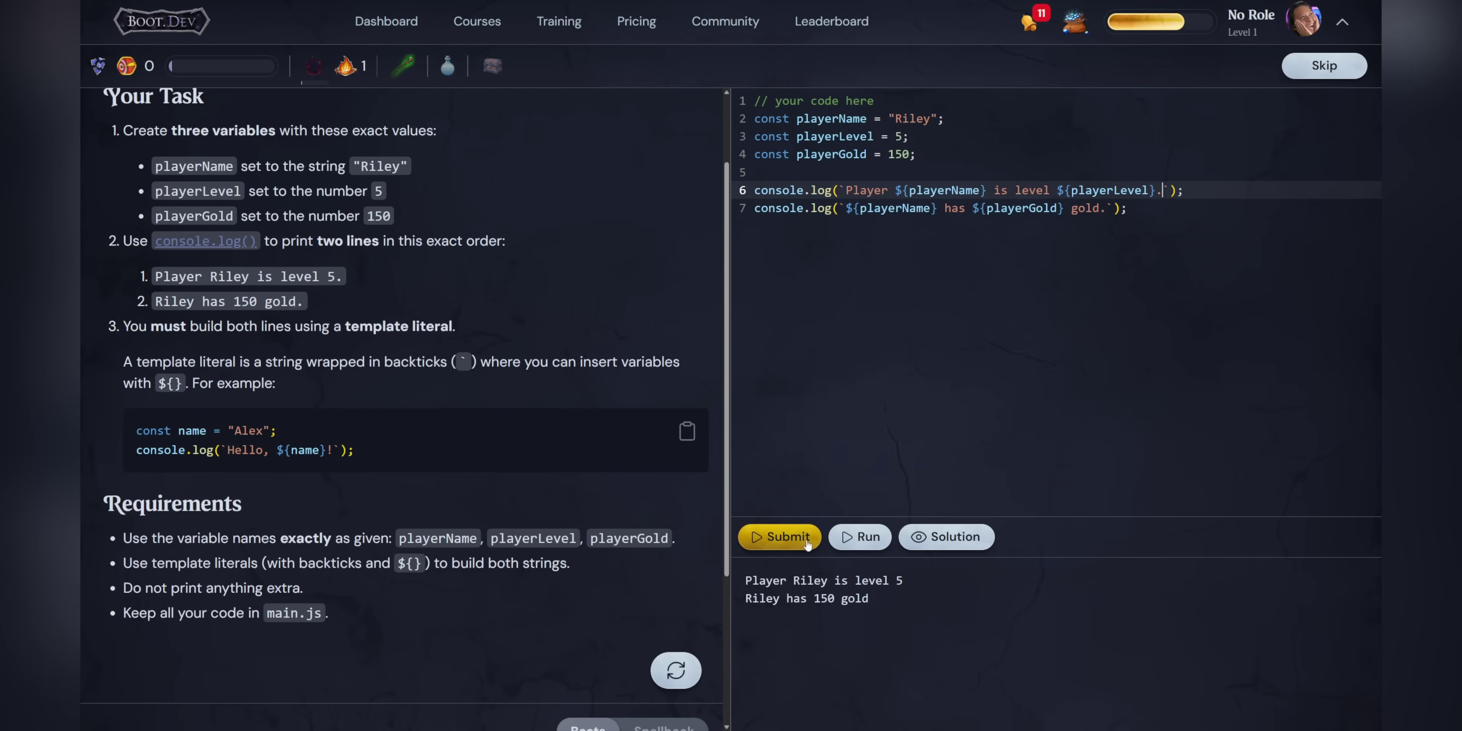
click(779, 537)
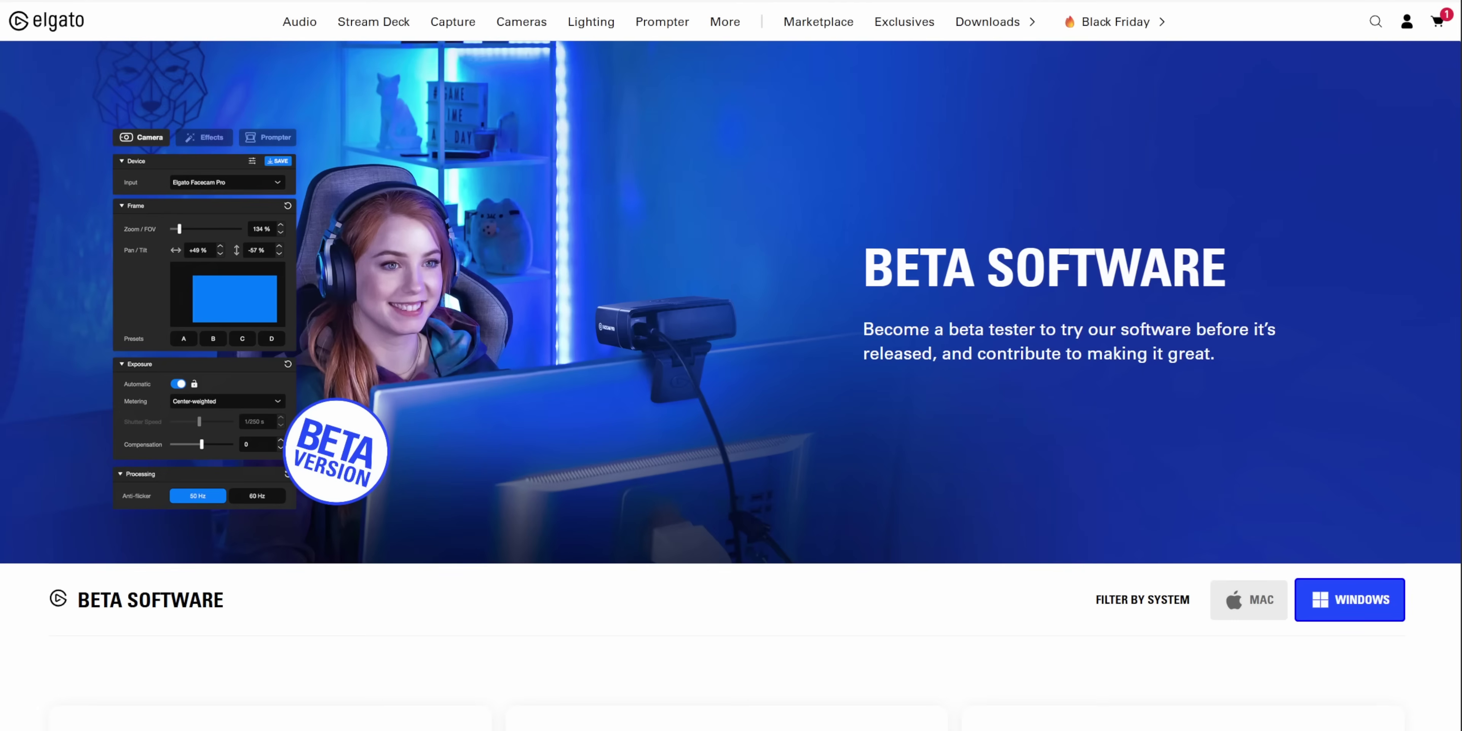
- Look through the Windows downloads on Elgato's beta software page
scroll(731, 365, down, 10)
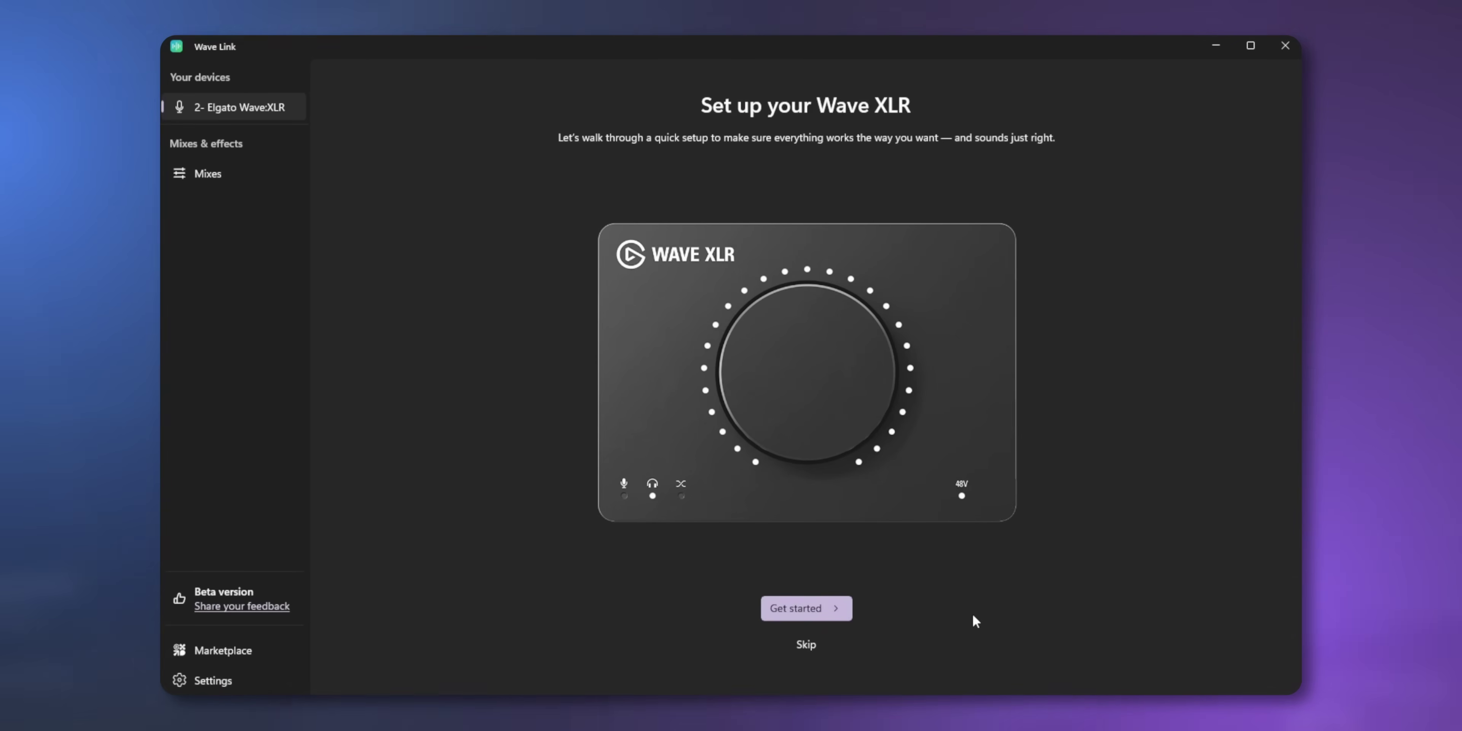
- Switch to Wave Link, go through the Wave XLR setup and open the mixes overview
click(832, 608)
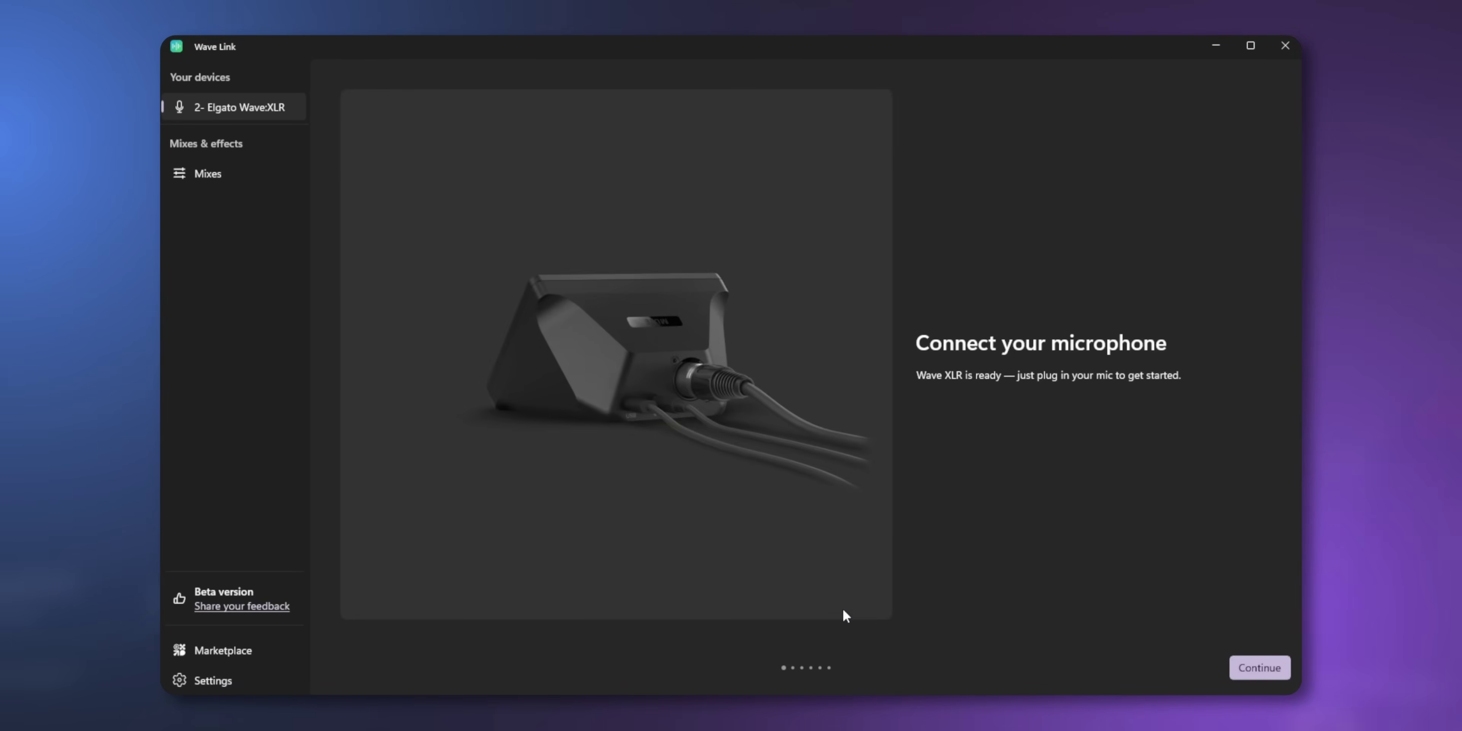
click(1285, 675)
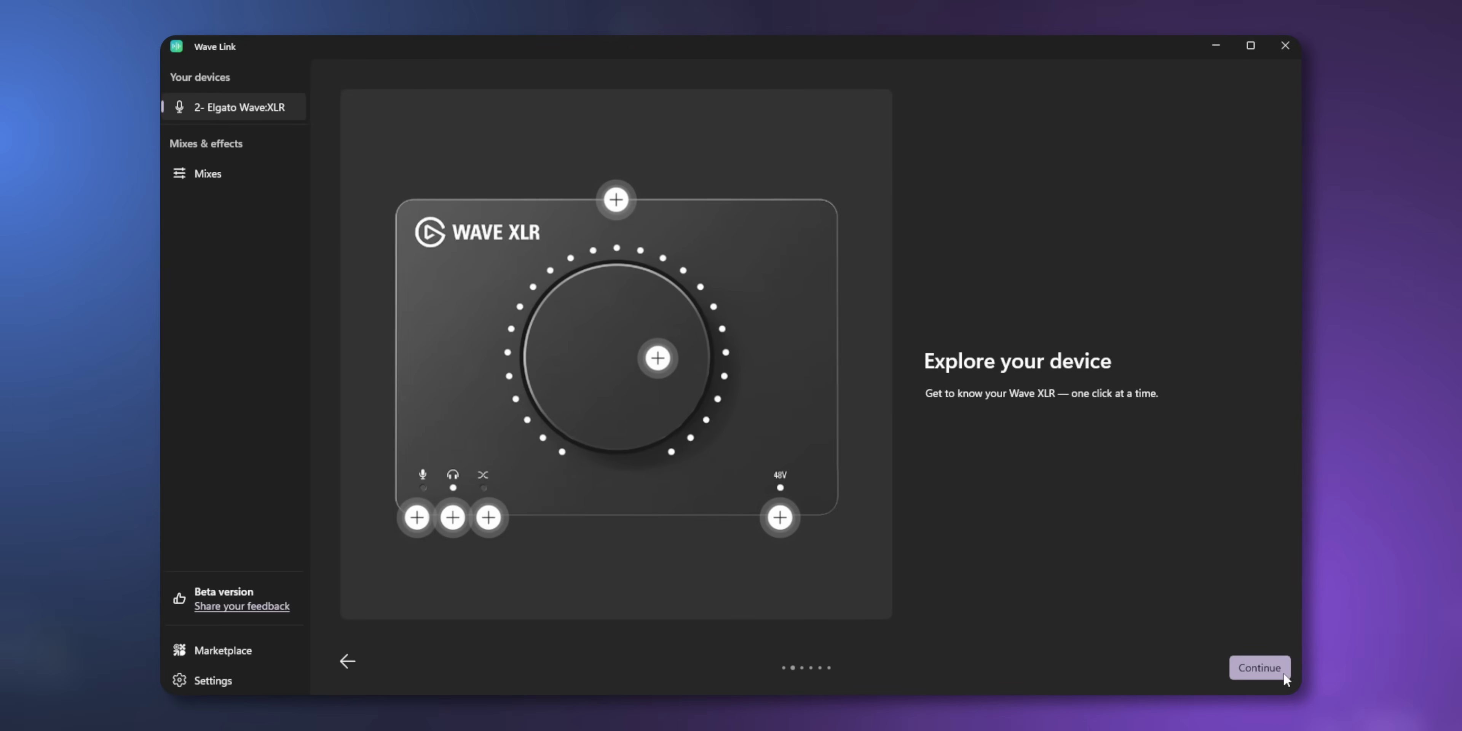
click(1284, 669)
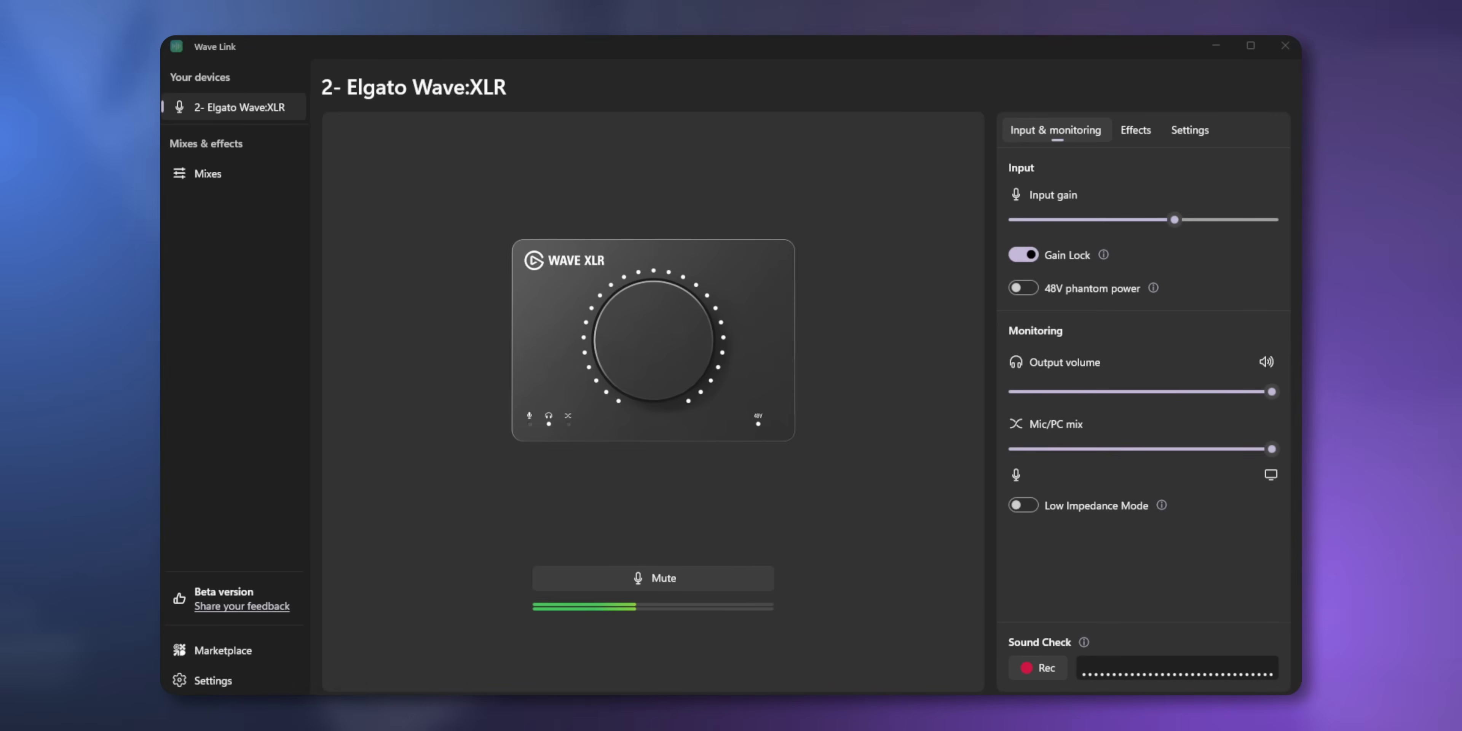
click(287, 174)
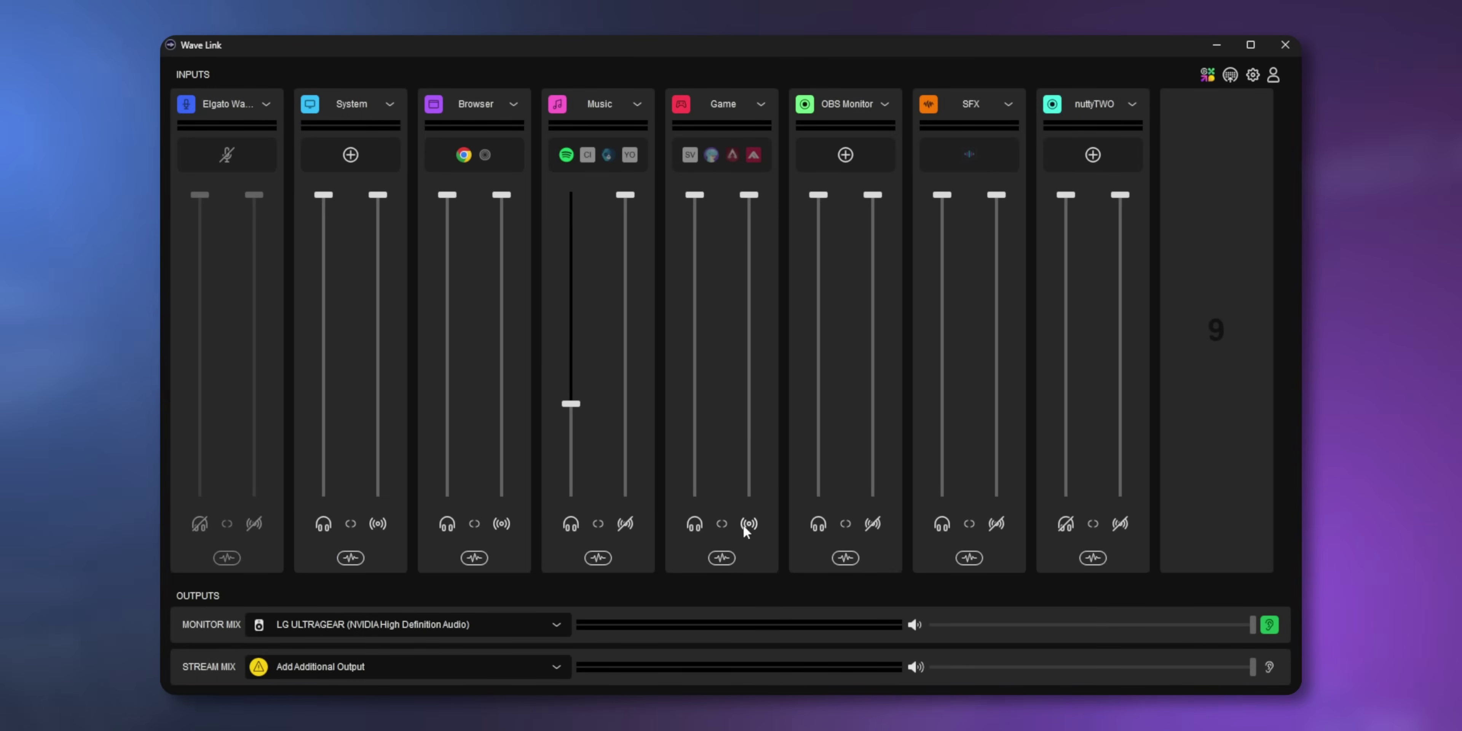
- In the older Wave Link mixer, link the Game channel's two volume faders and lower its monitor fader
click(720, 523)
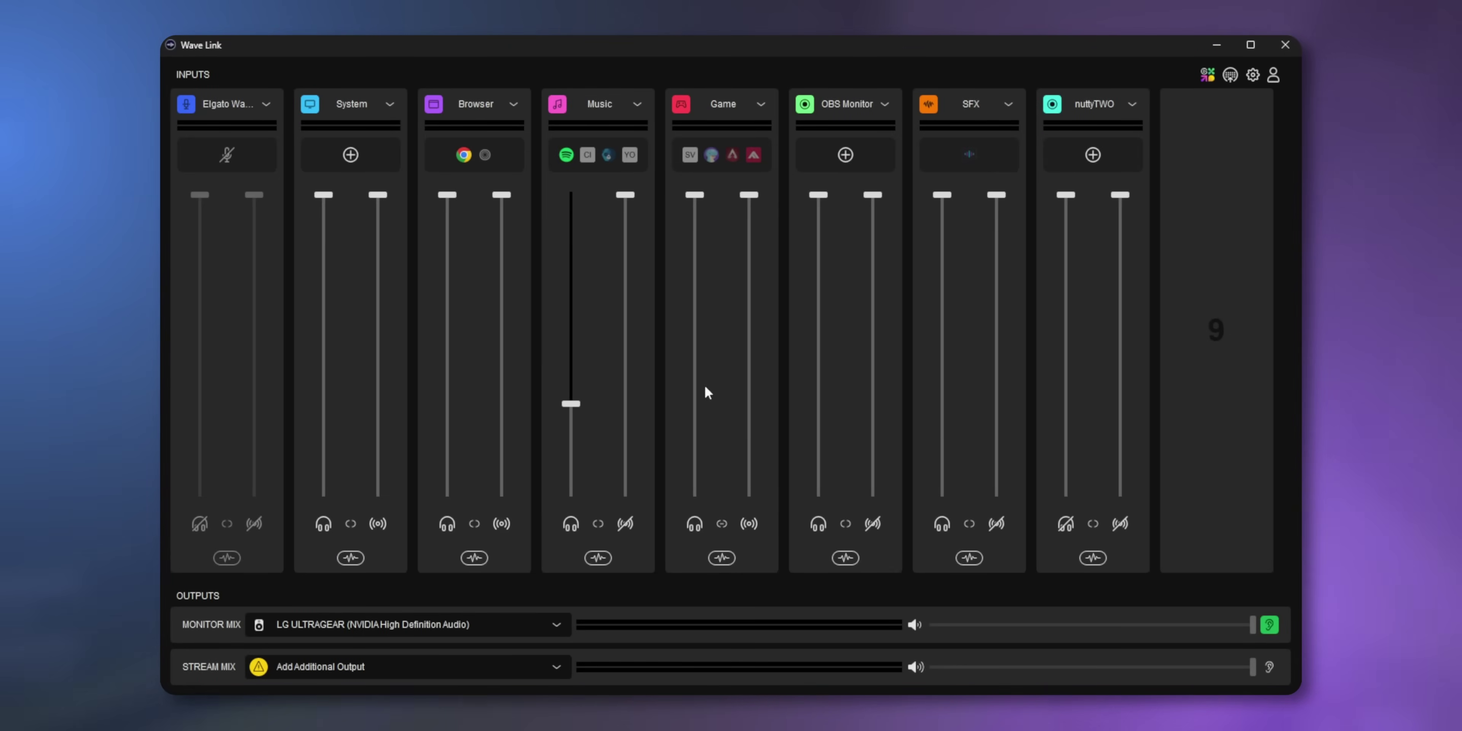
drag(694, 195, 693, 285)
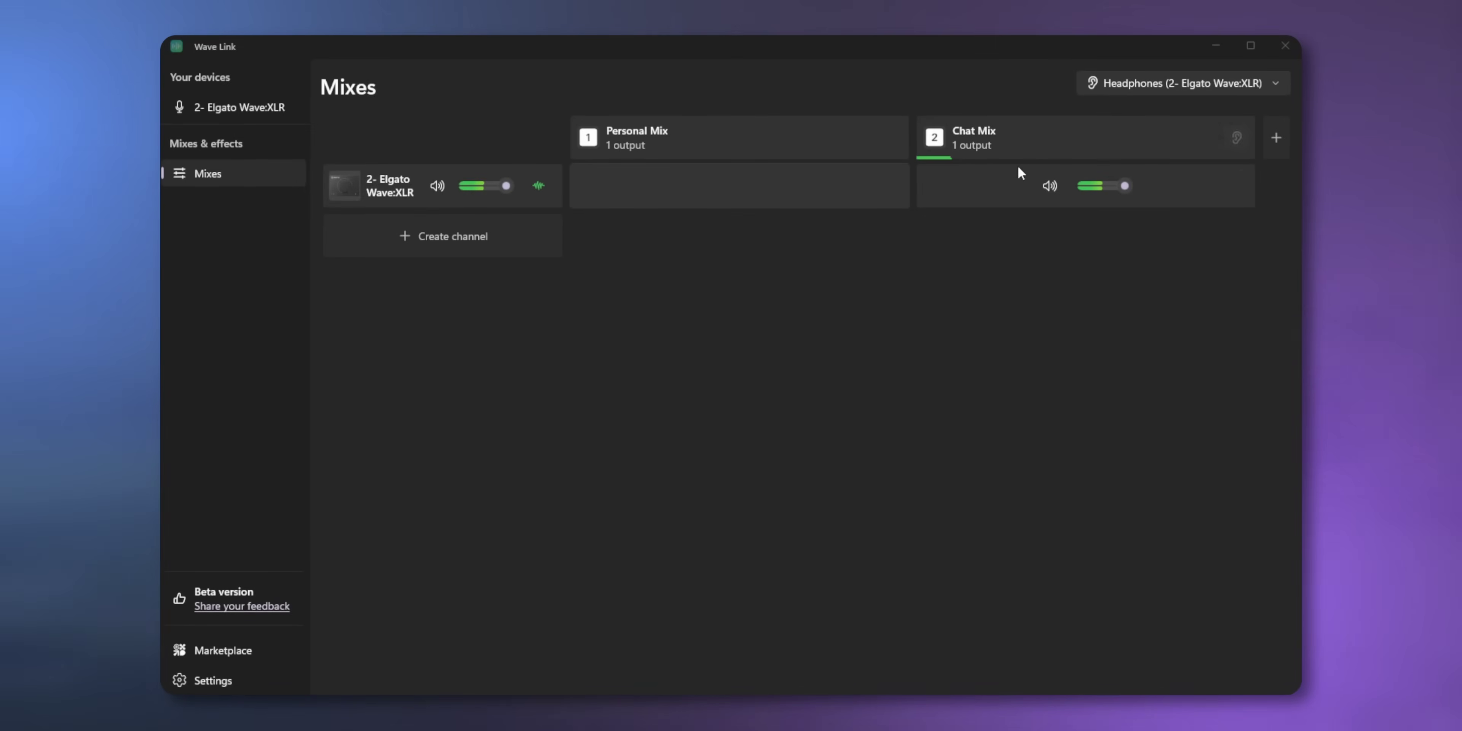
- Rename the Chat Mix as Stream Mix
click(937, 139)
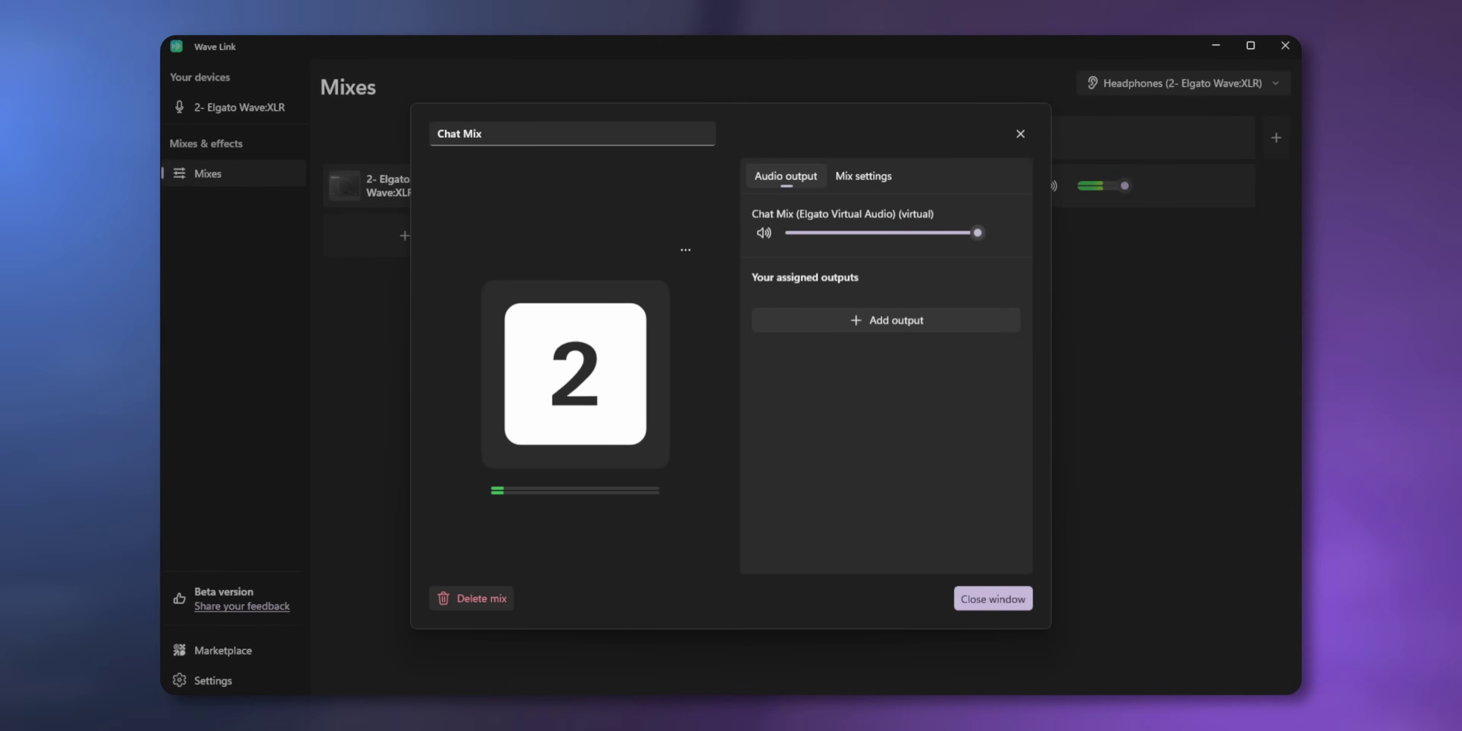
text(Stream Mix)
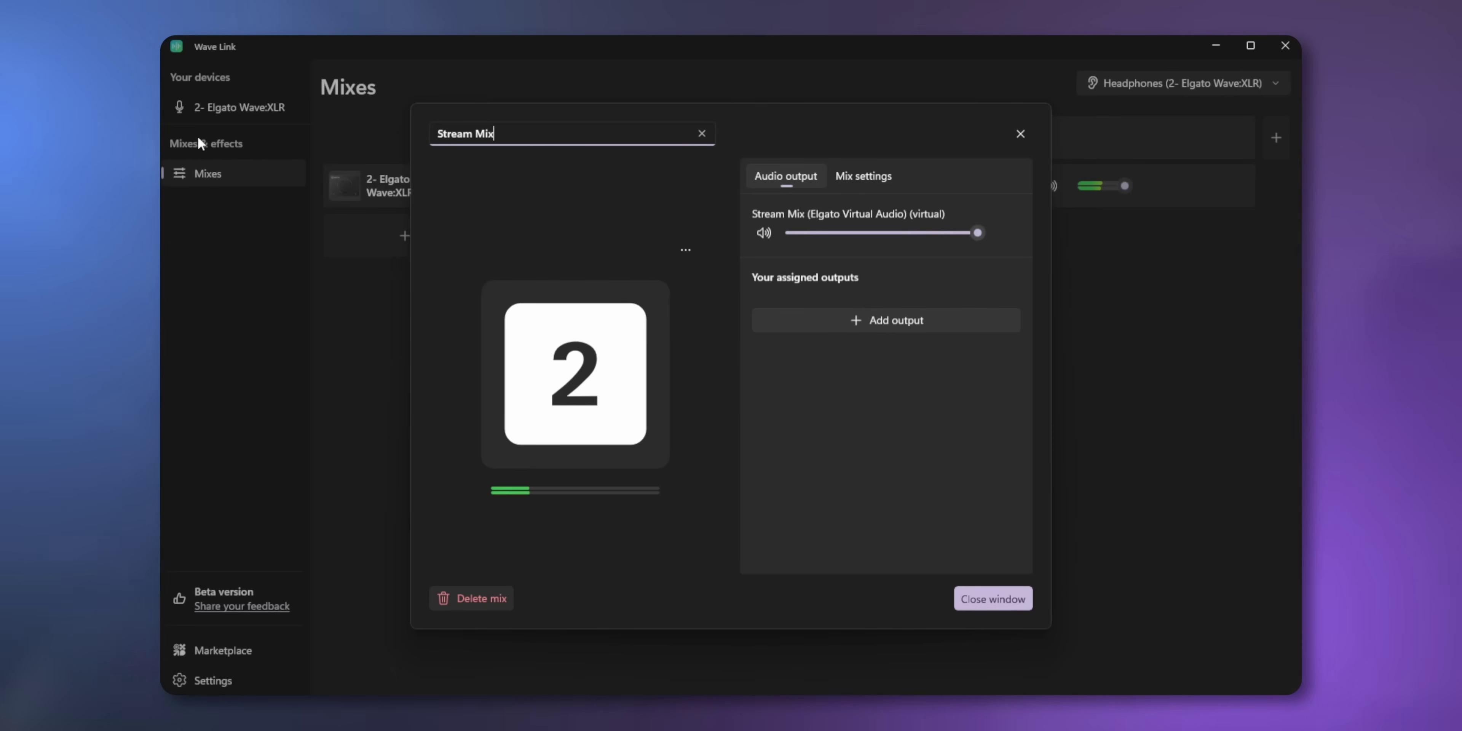
click(994, 600)
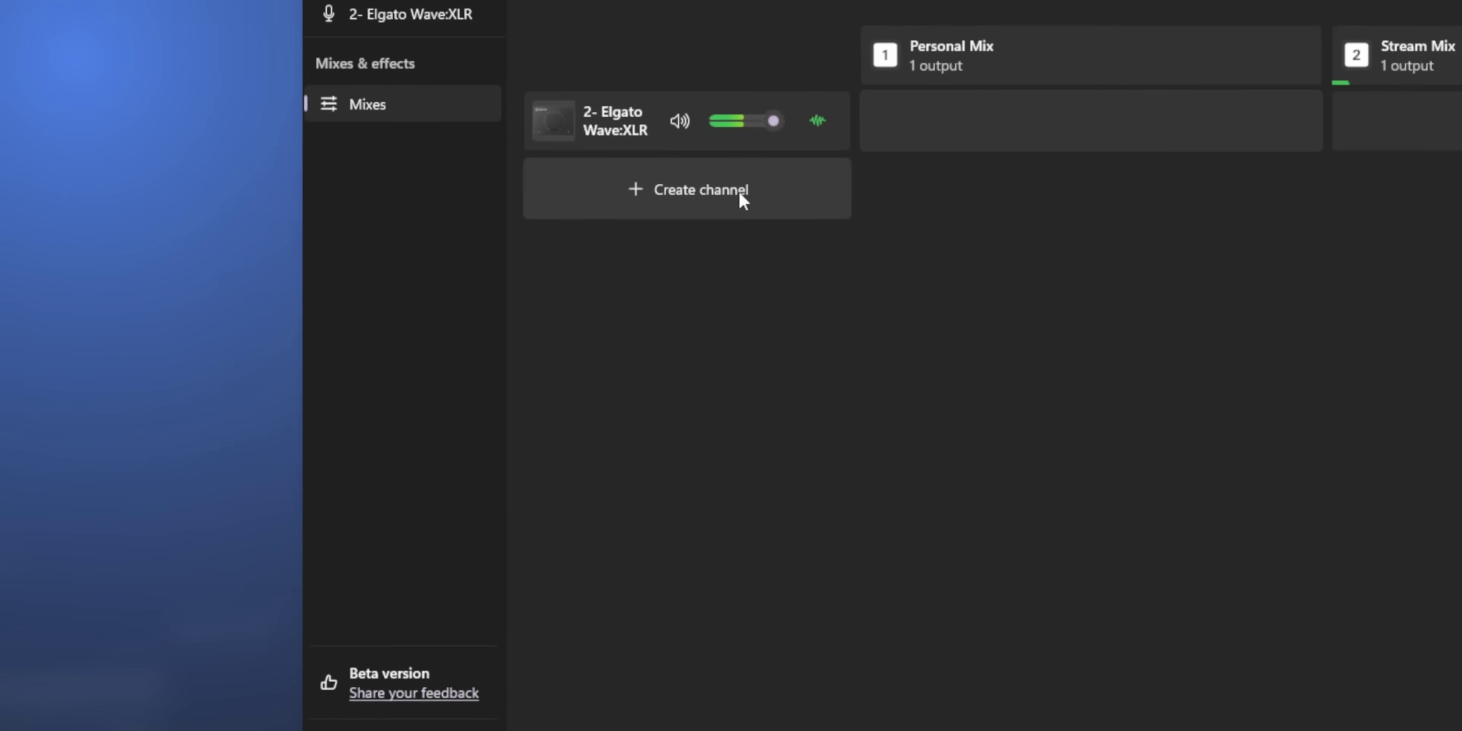
- Create a Google Chrome channel and add it to both the Personal Mix and the Stream Mix
click(740, 193)
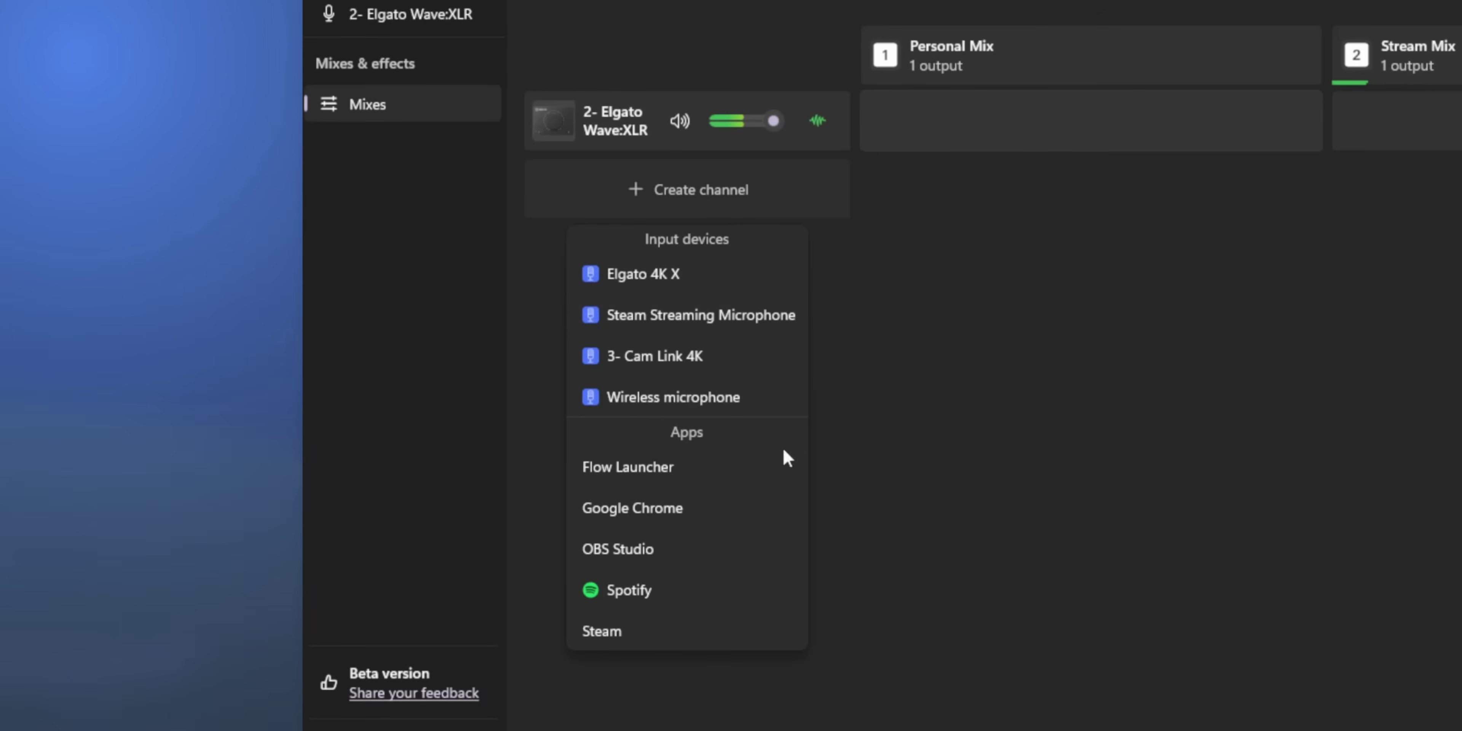
click(773, 508)
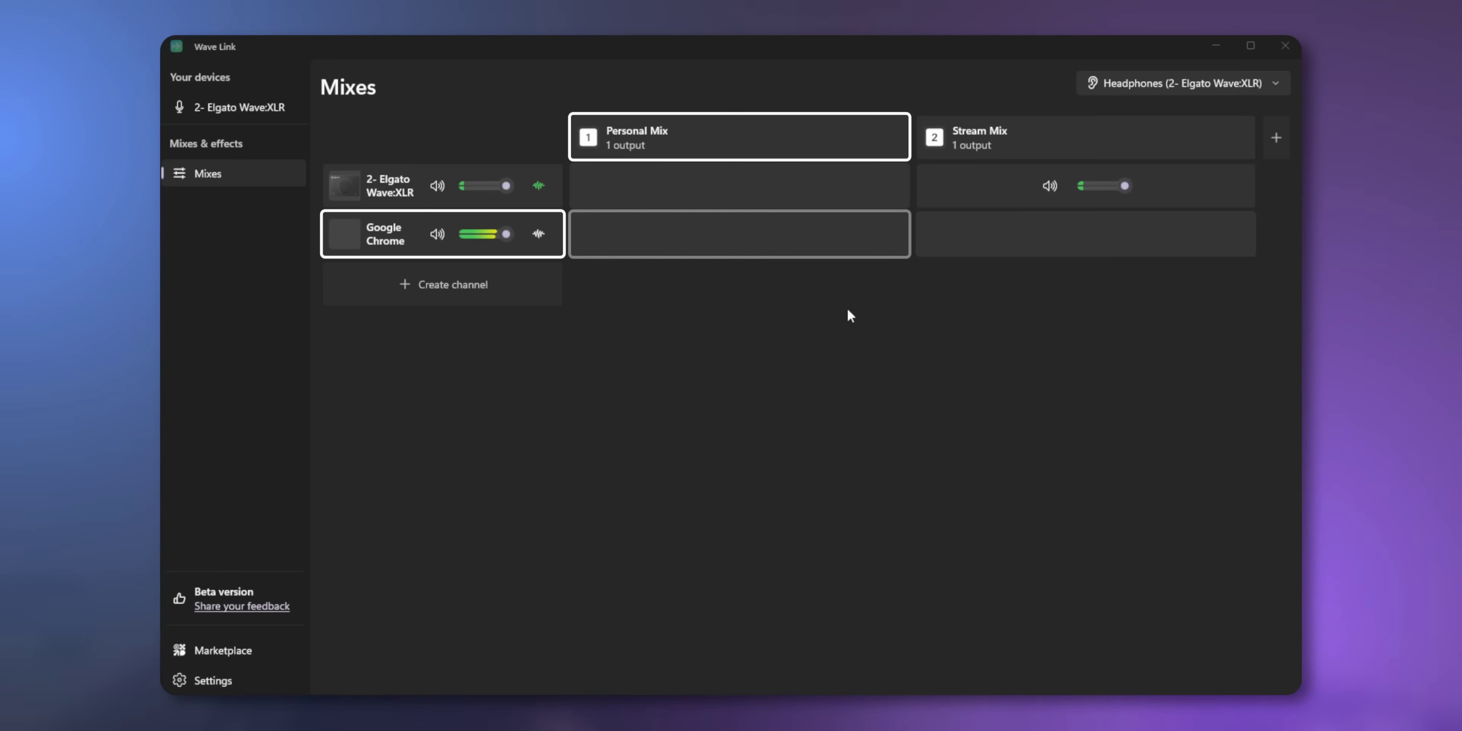
click(744, 234)
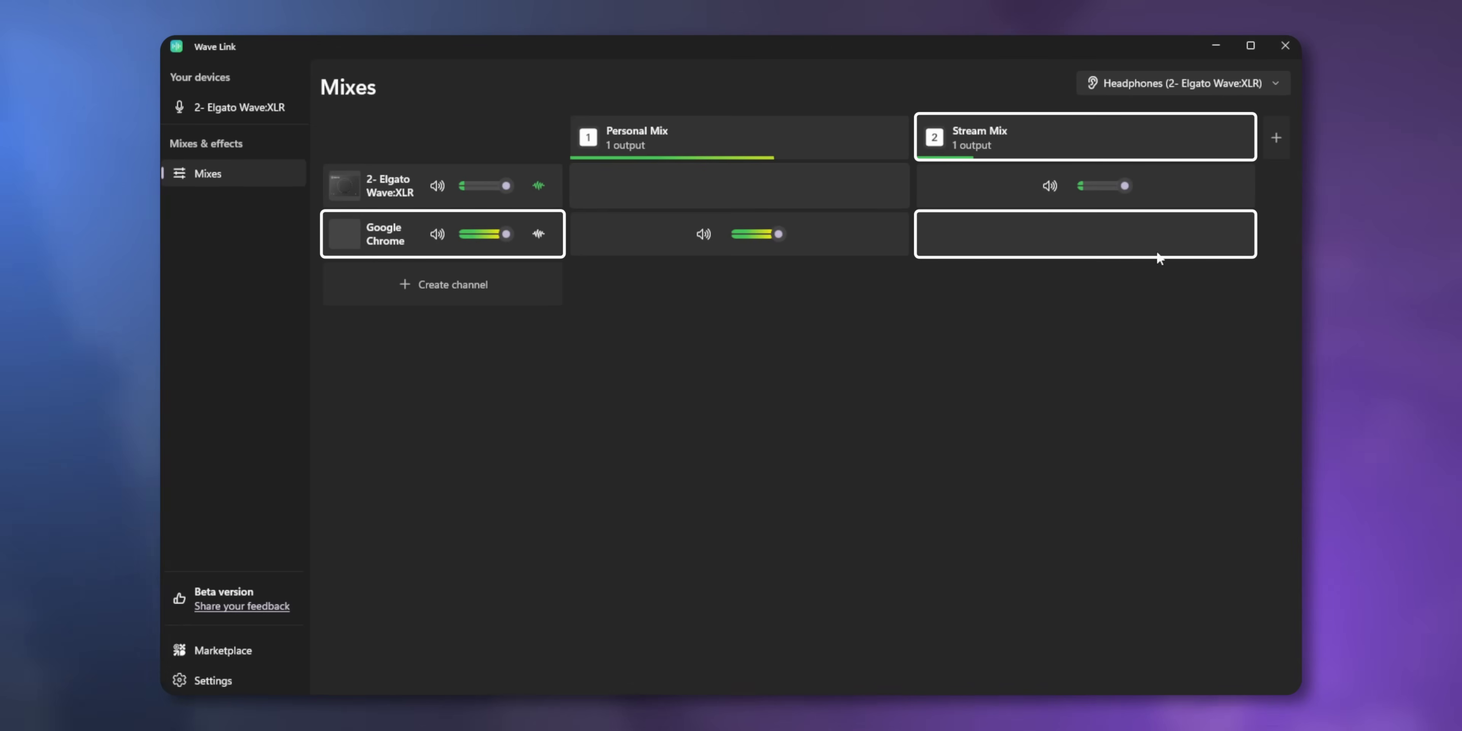
click(1086, 234)
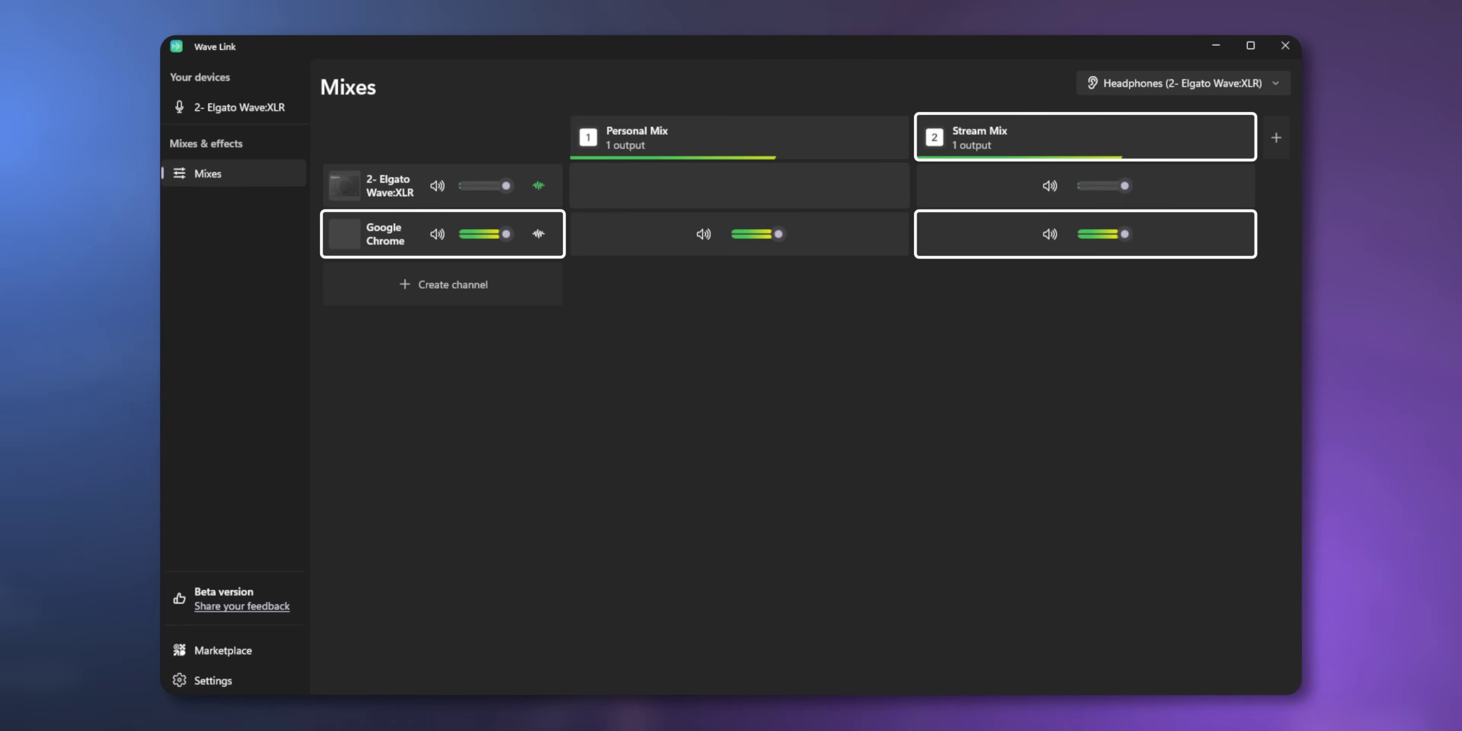
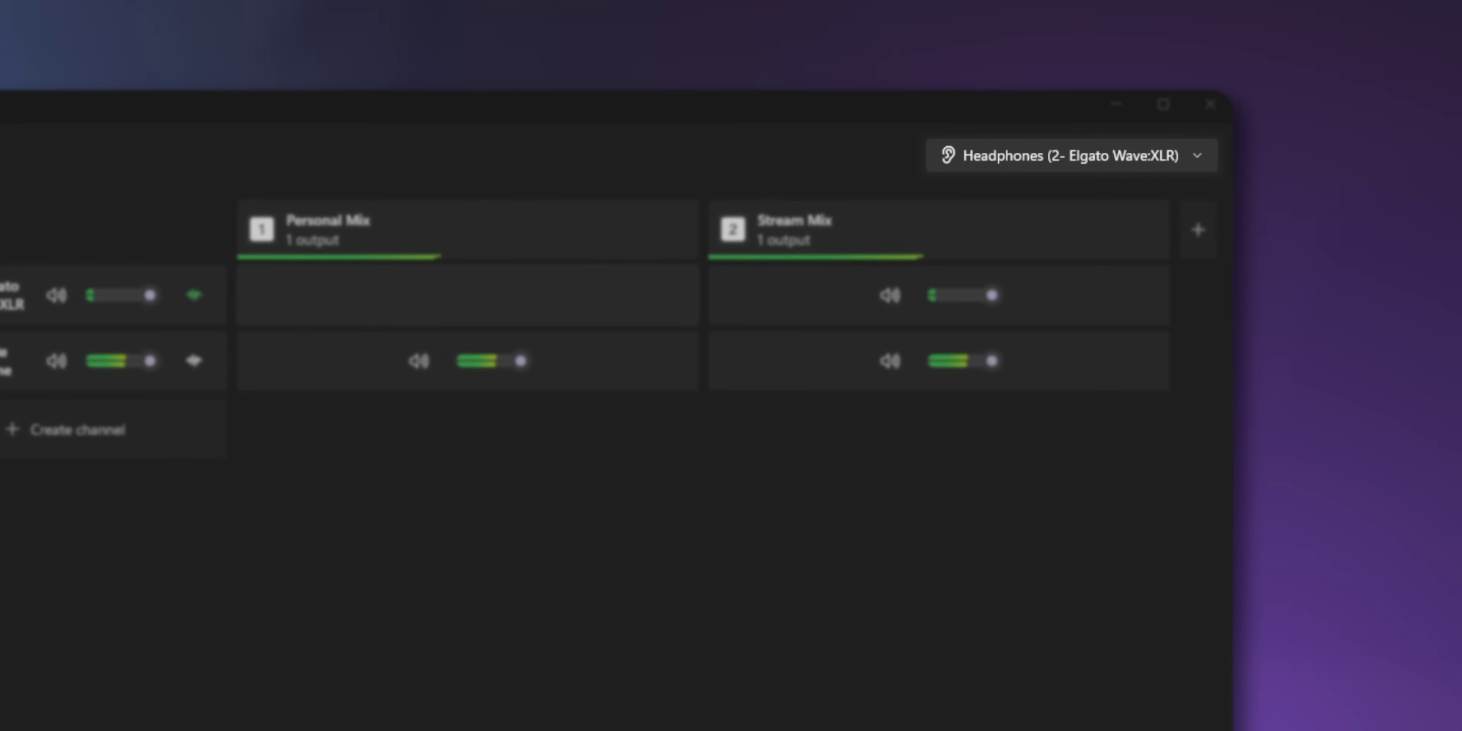
- Choose Headphones (2- Elgato Wave:XLR) as the monitoring device and route the Personal Mix to it
click(1196, 158)
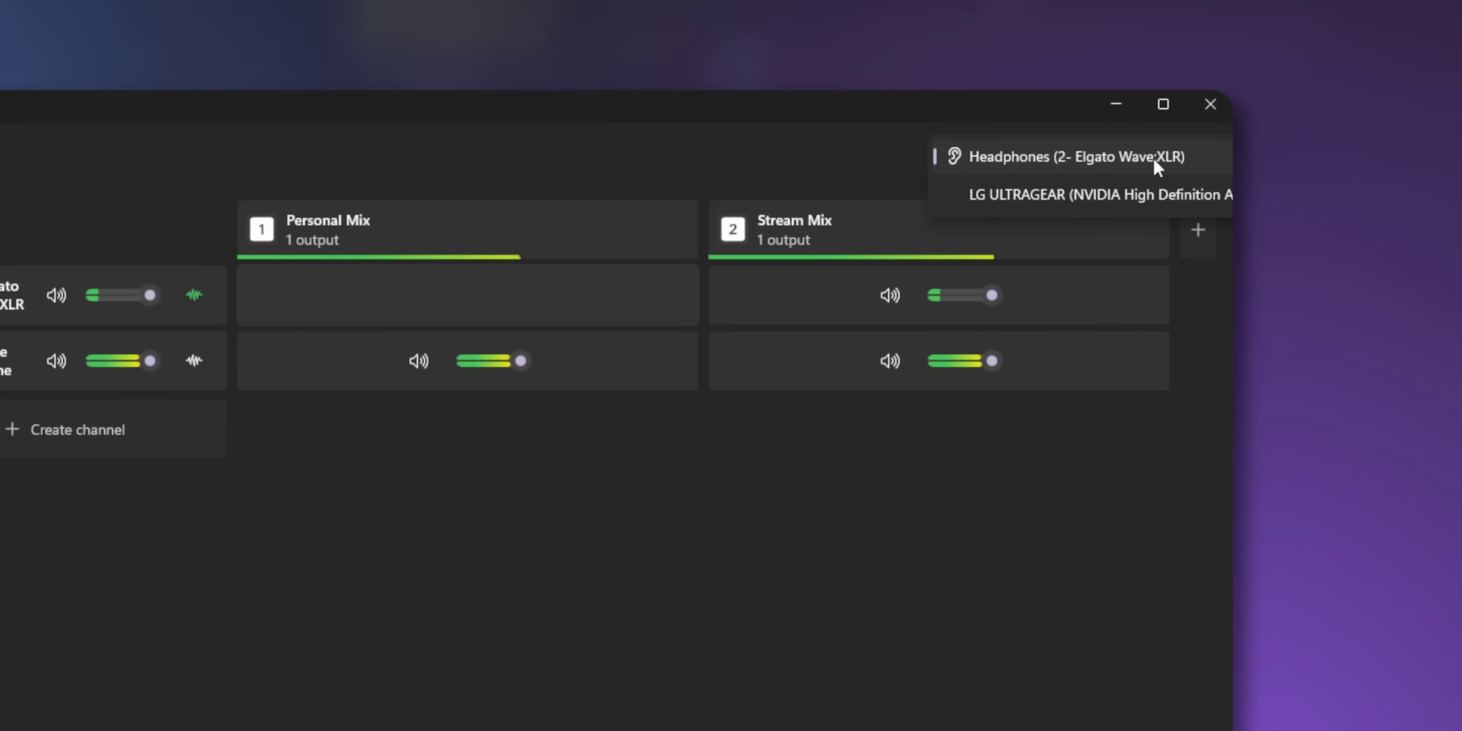
click(1062, 162)
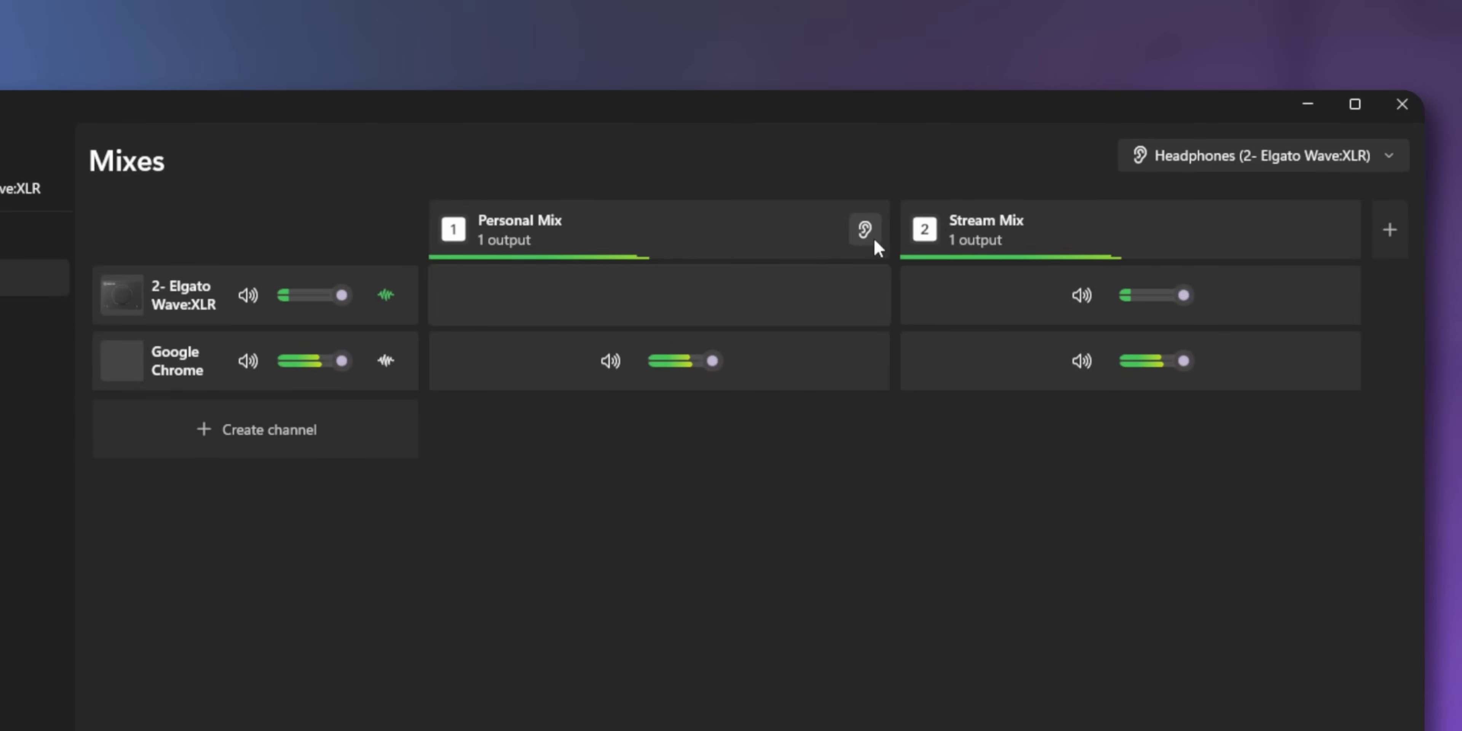
click(873, 236)
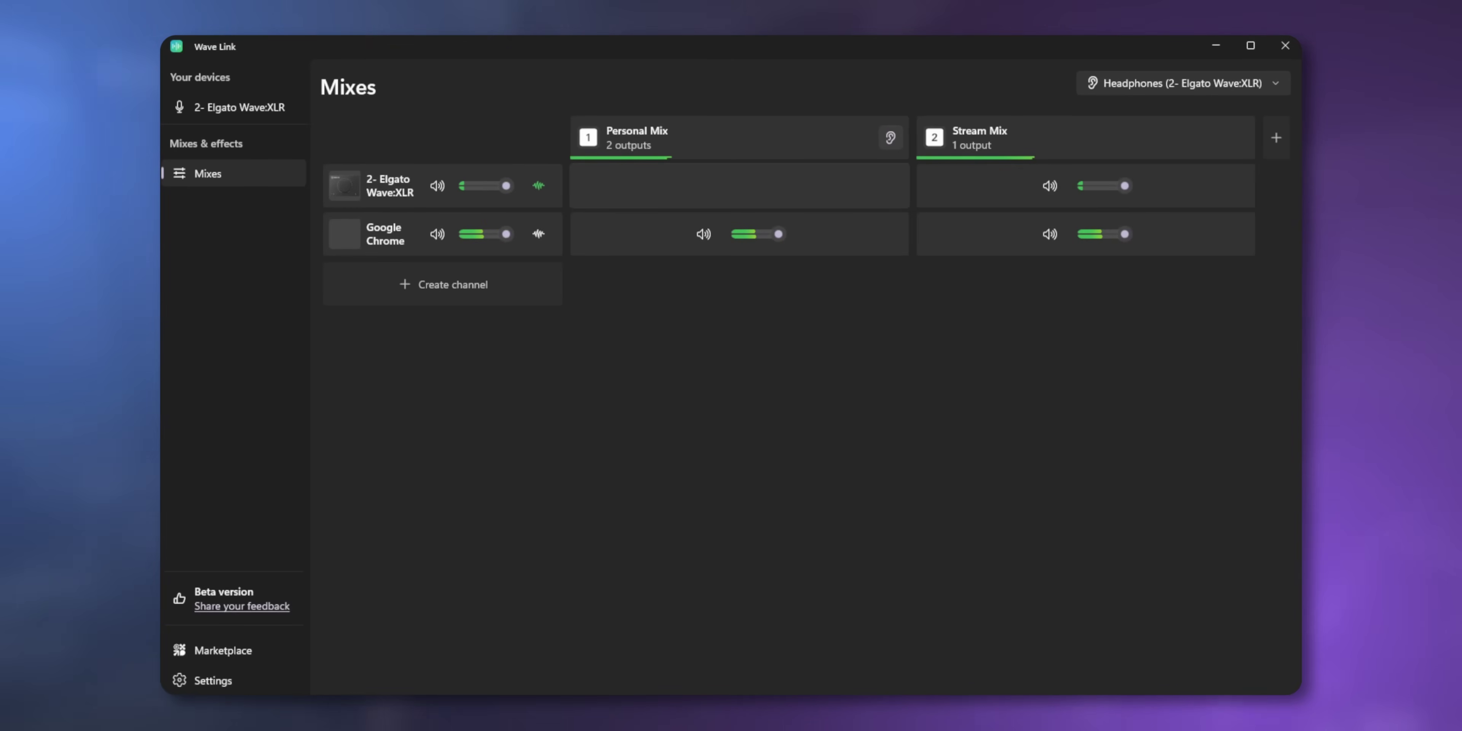
- Add LG ULTRAGEAR (NVIDIA High Definition Audio) as another output of the Personal Mix
click(587, 138)
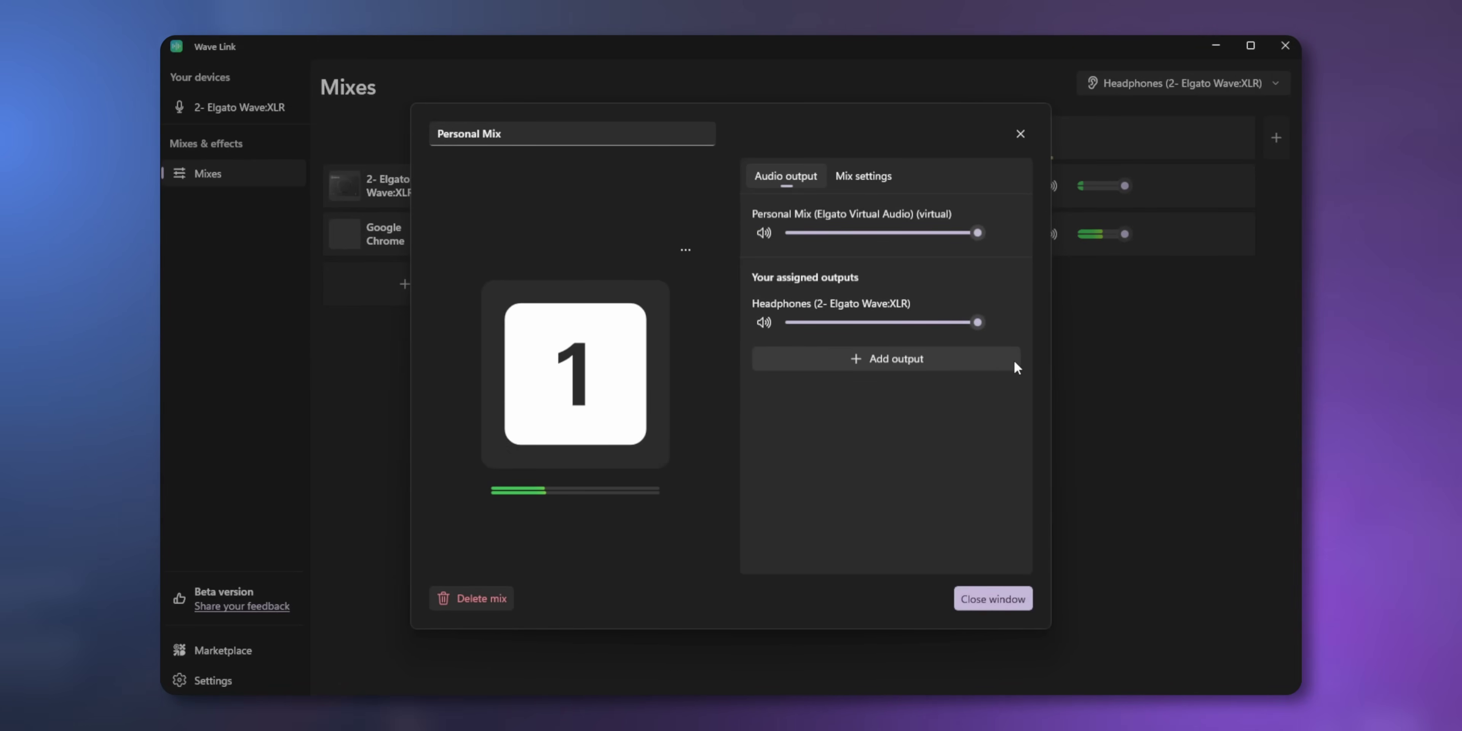
click(1003, 358)
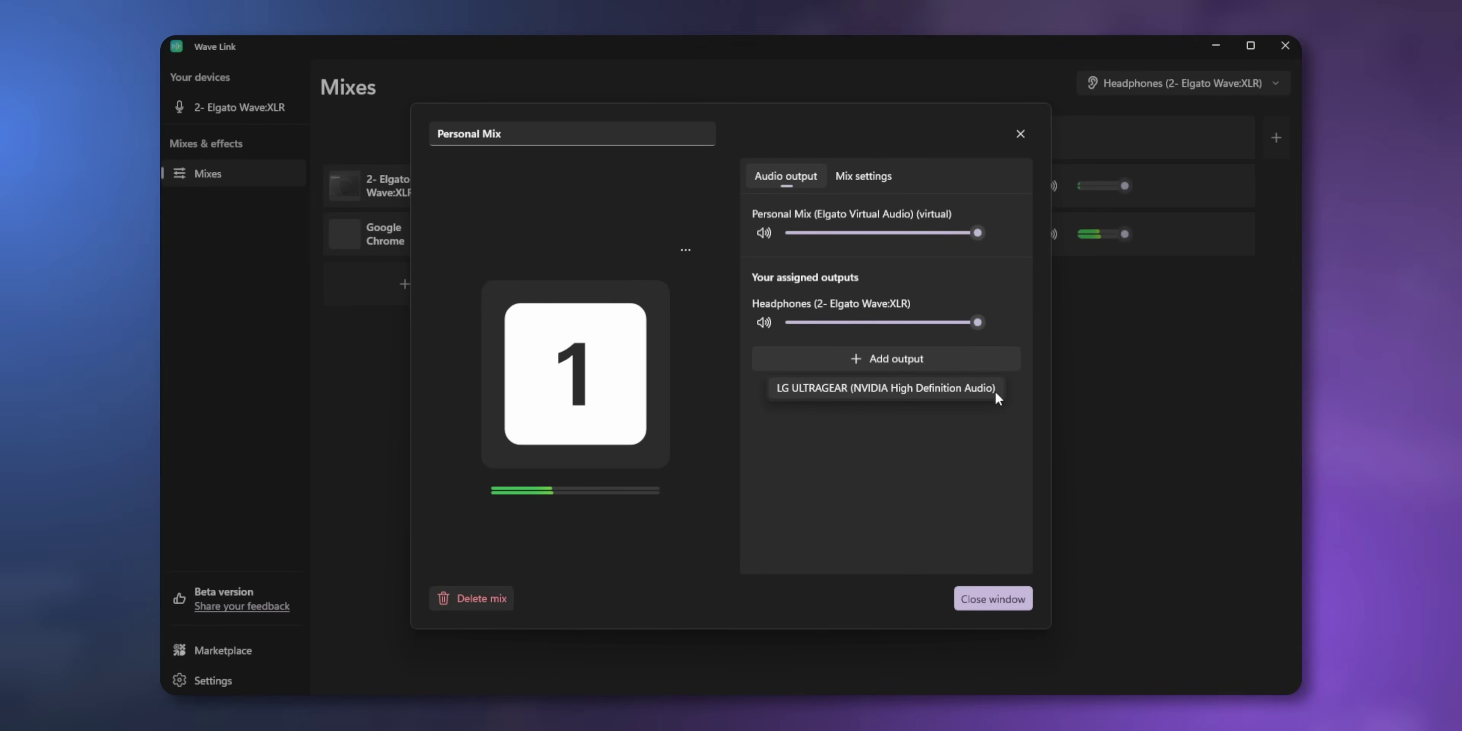
click(996, 392)
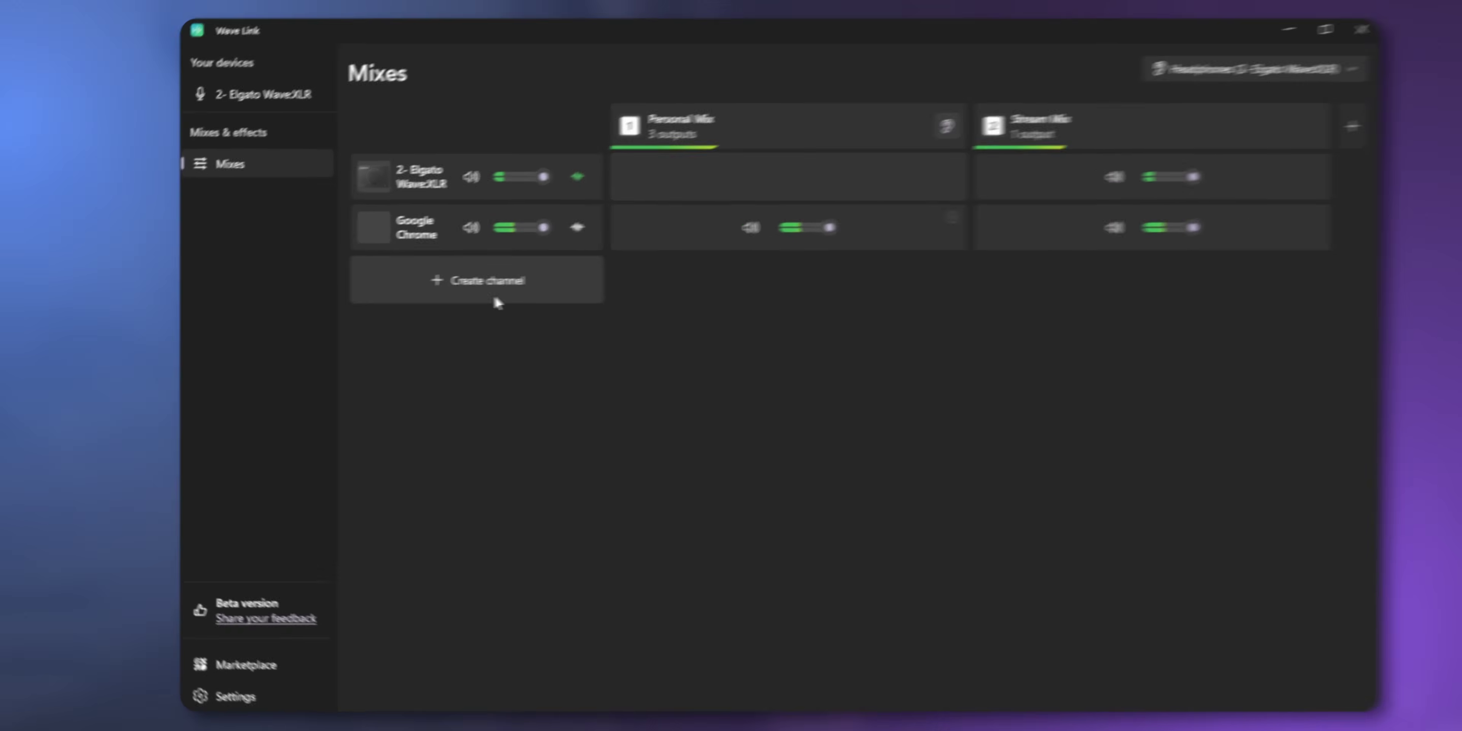
- Create a Spotify channel and add it to the Personal Mix only
click(500, 294)
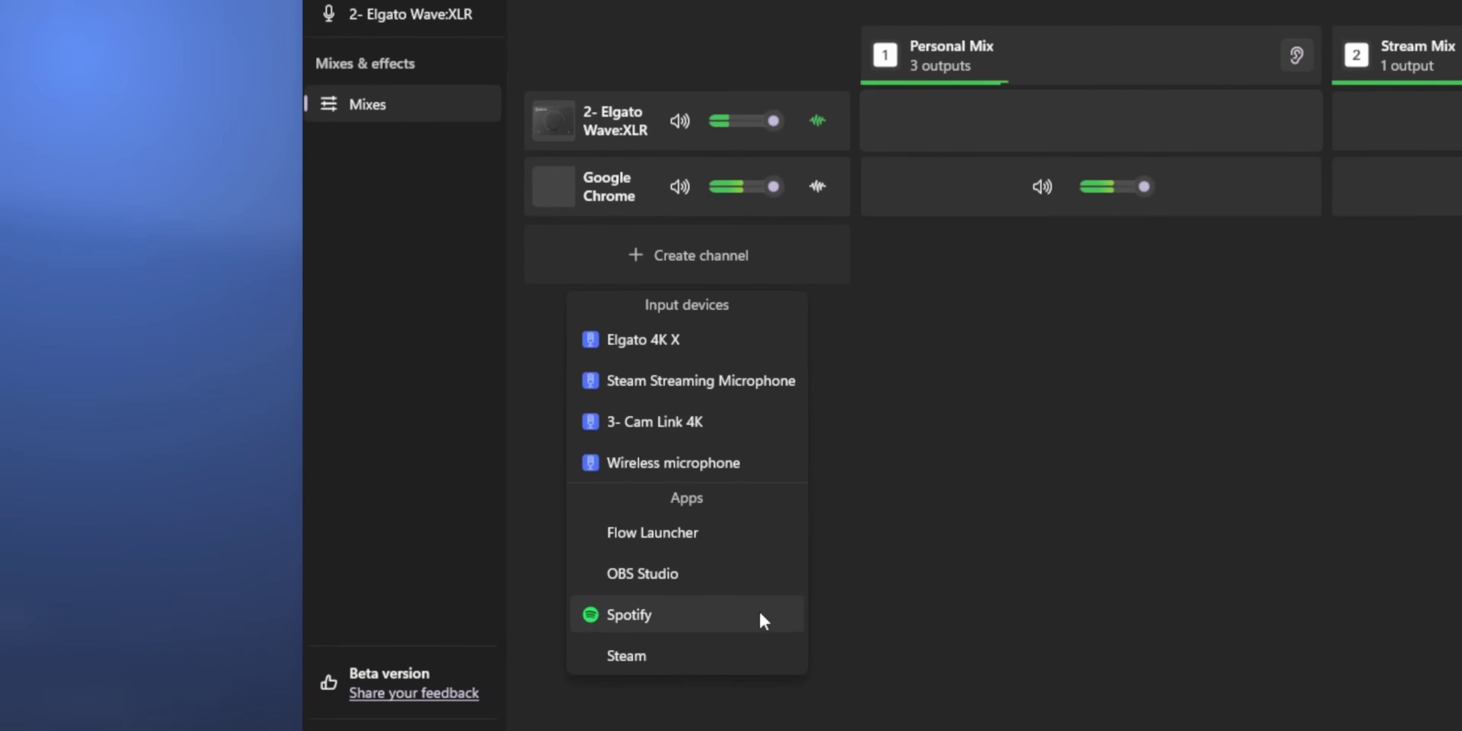
click(759, 614)
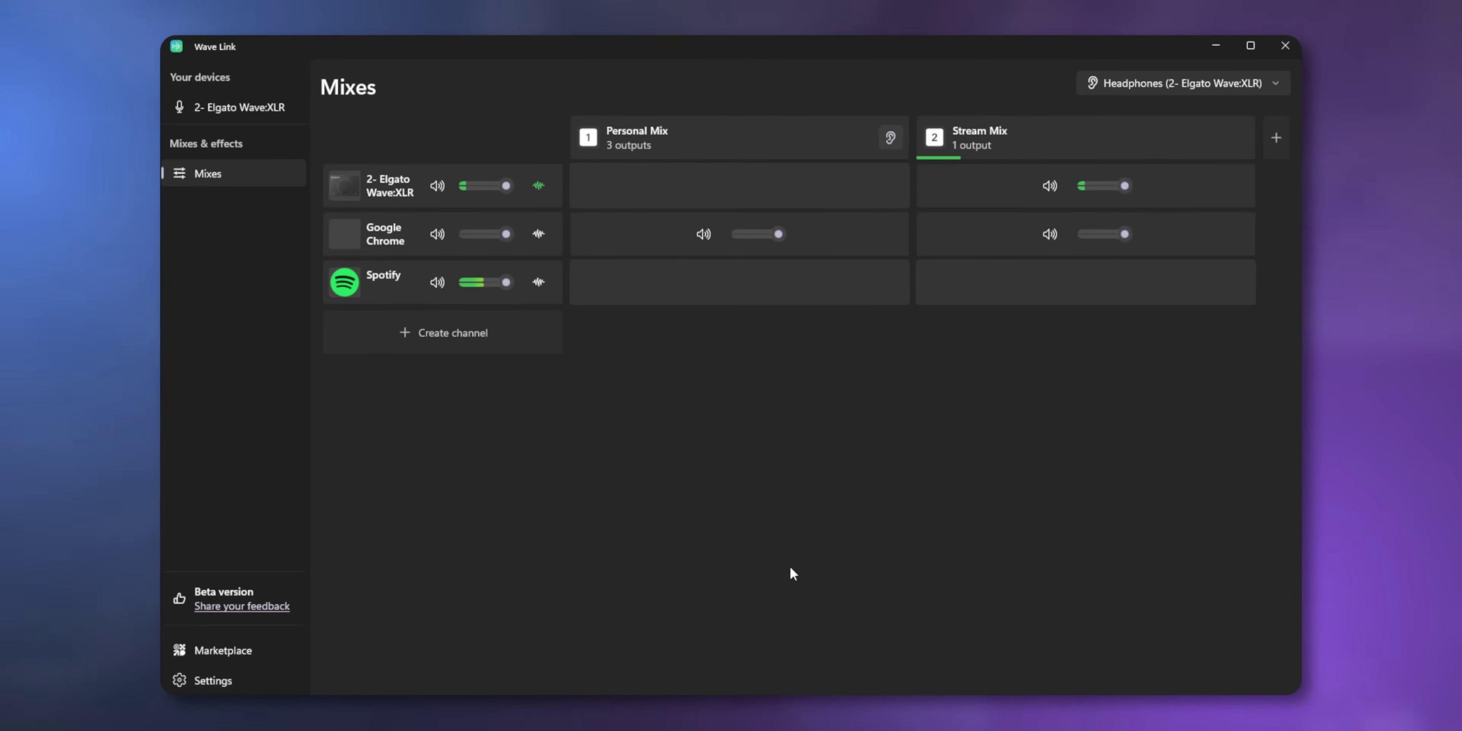
click(739, 282)
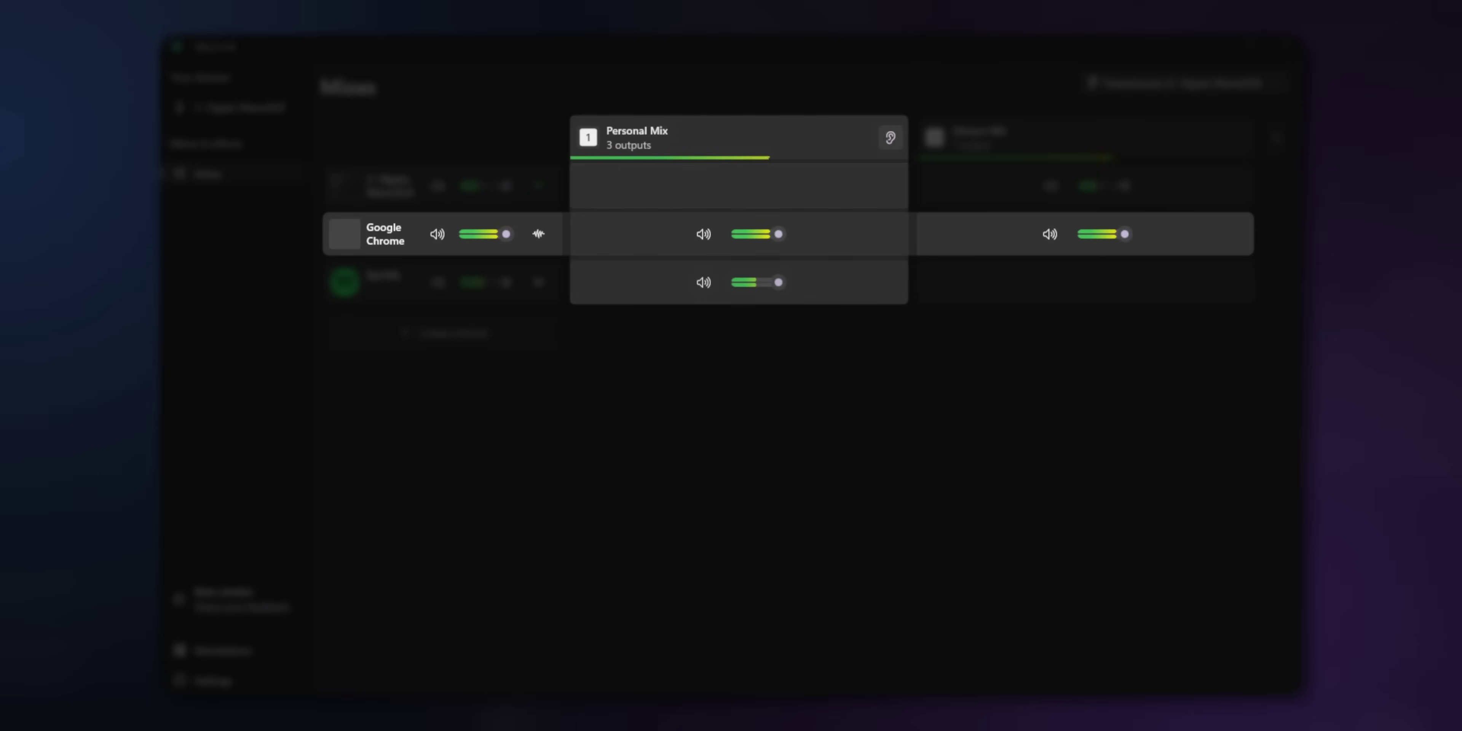
- Lower Google Chrome's volume in the Personal Mix to about a third
drag(775, 236, 746, 242)
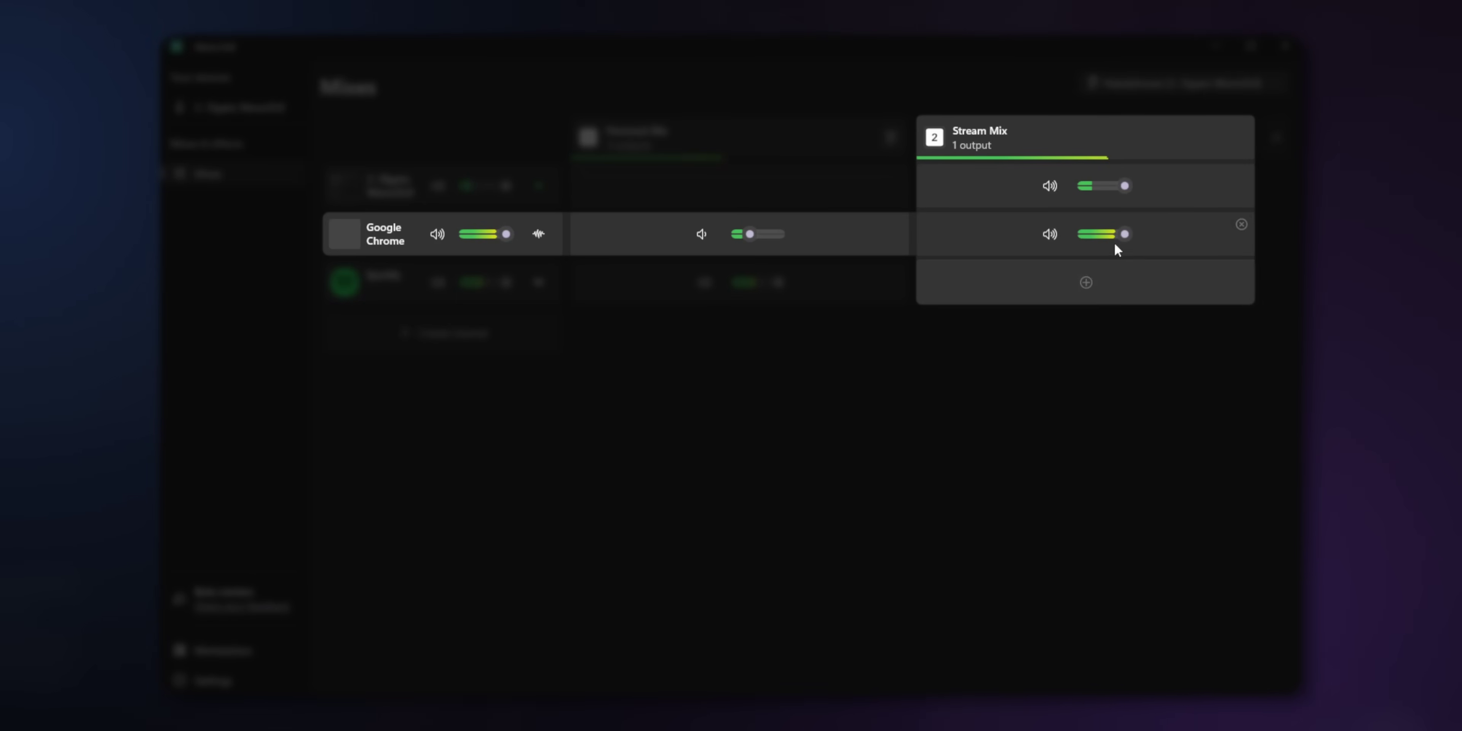
- Lower Google Chrome's Stream Mix volume to about half and reduce its main channel volume
drag(1103, 237, 1101, 239)
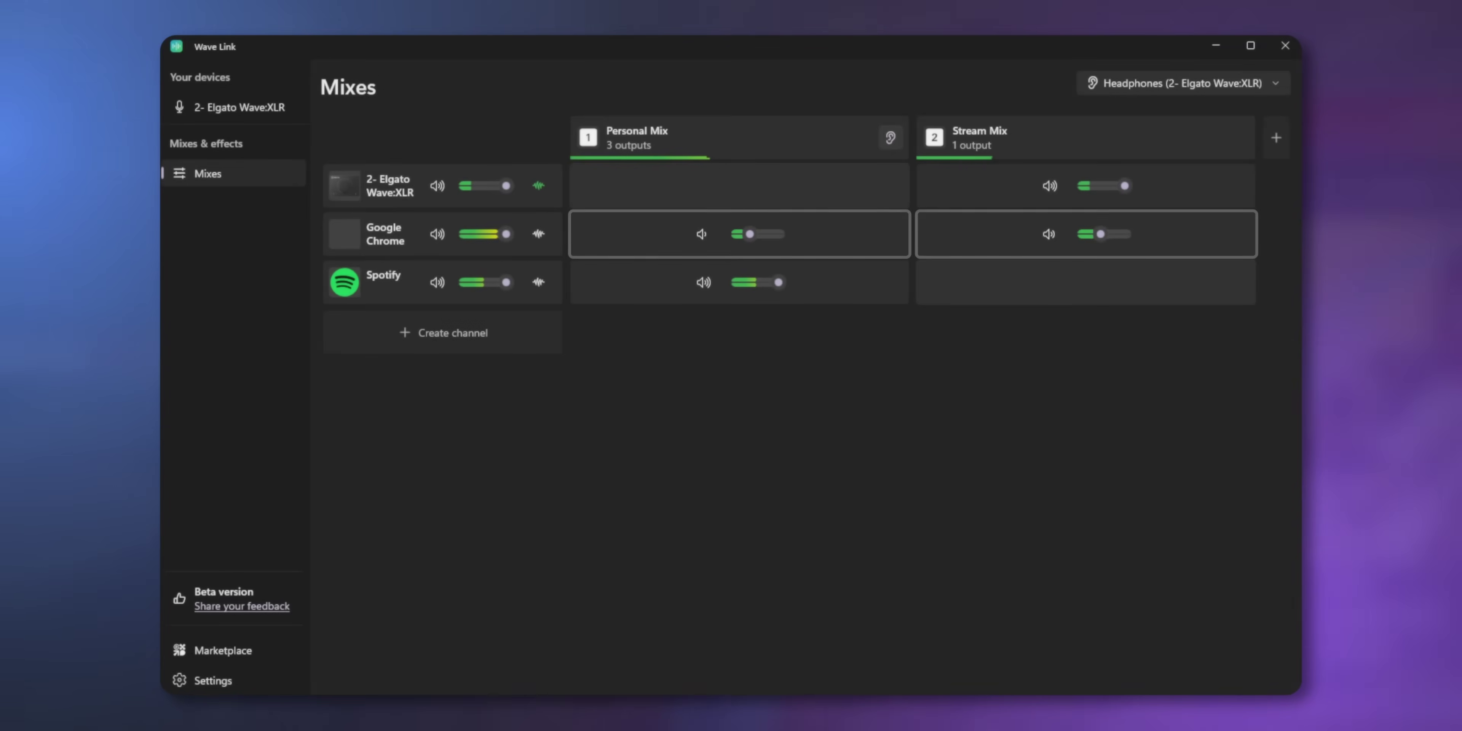
drag(505, 235, 478, 248)
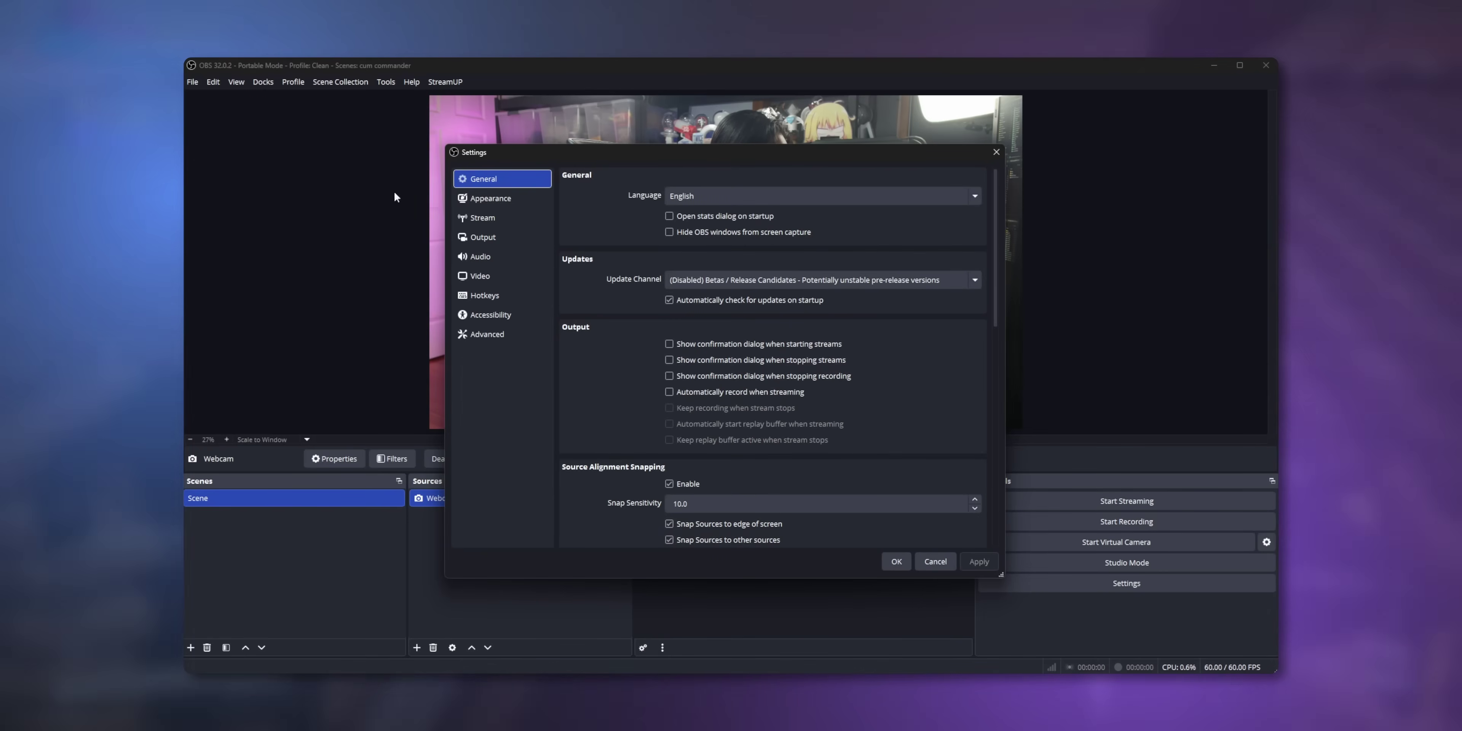
- In the OBS audio settings, set Mic/Auxiliary Audio to Stream Mix (Elgato Virtual Audio)
click(529, 260)
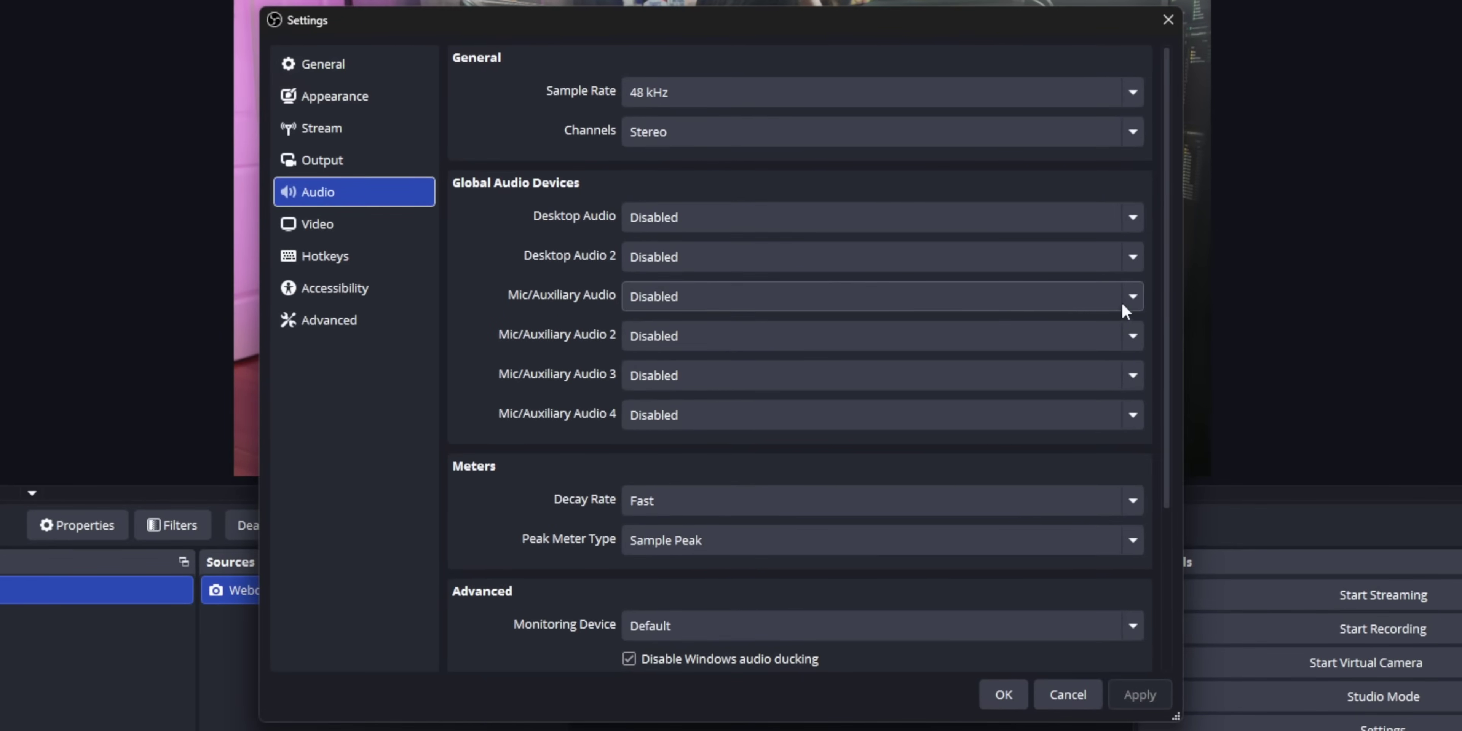
click(1138, 297)
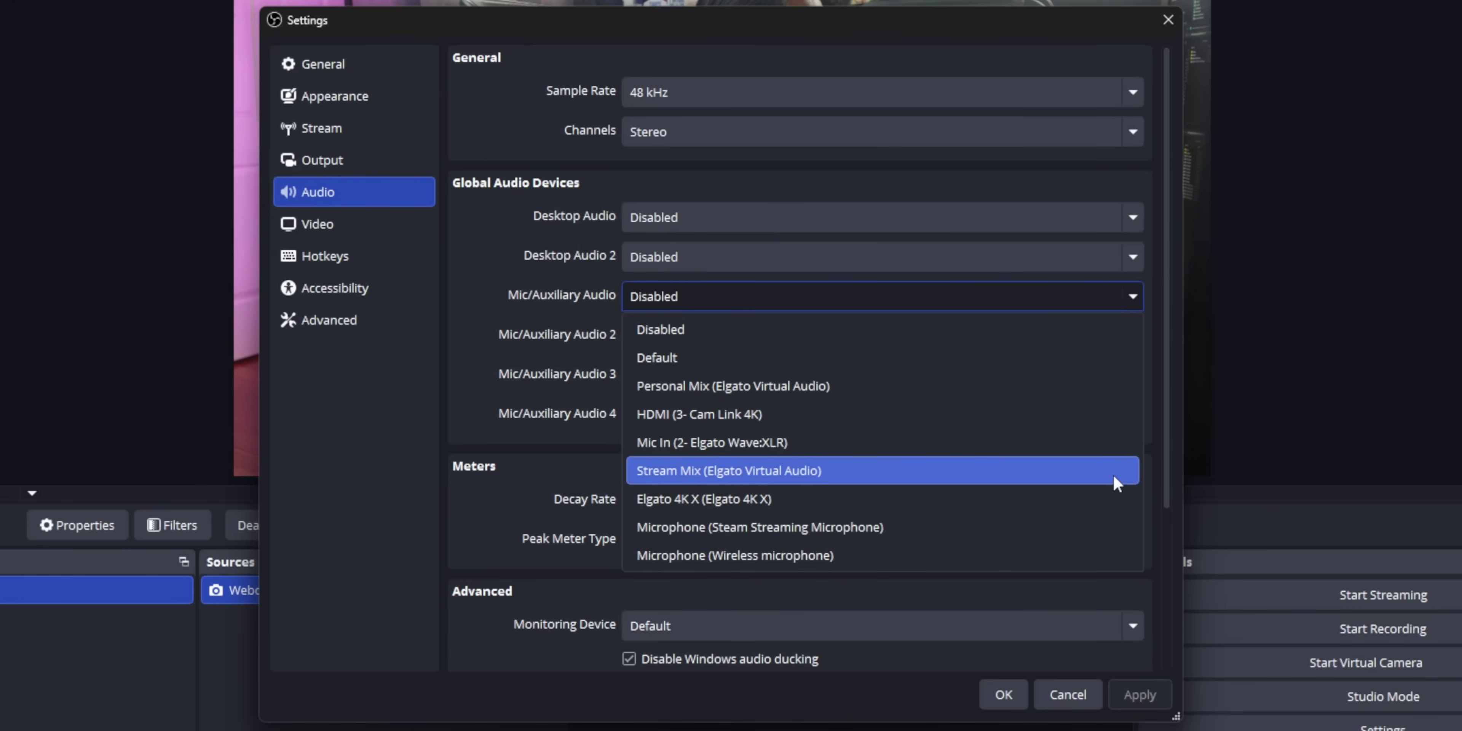
click(1114, 475)
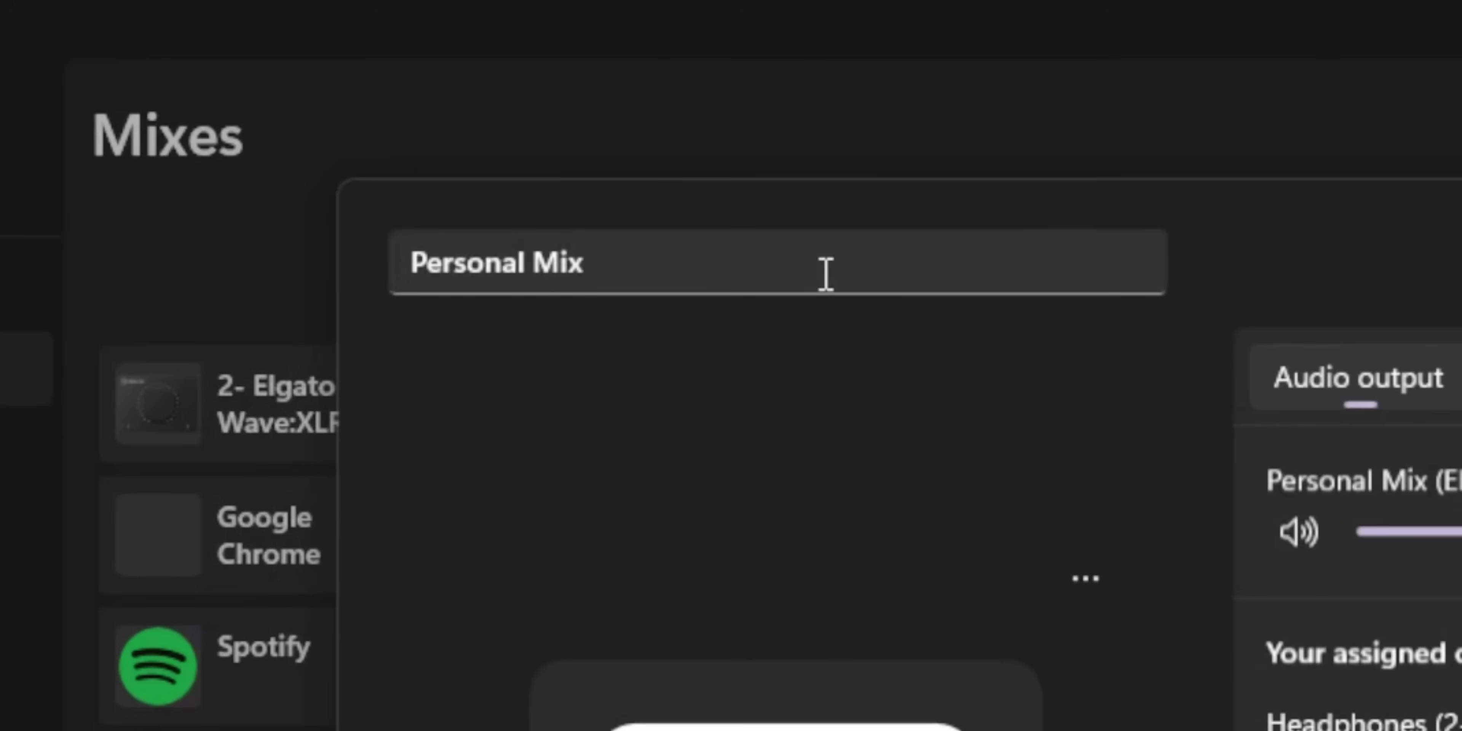
click(521, 261)
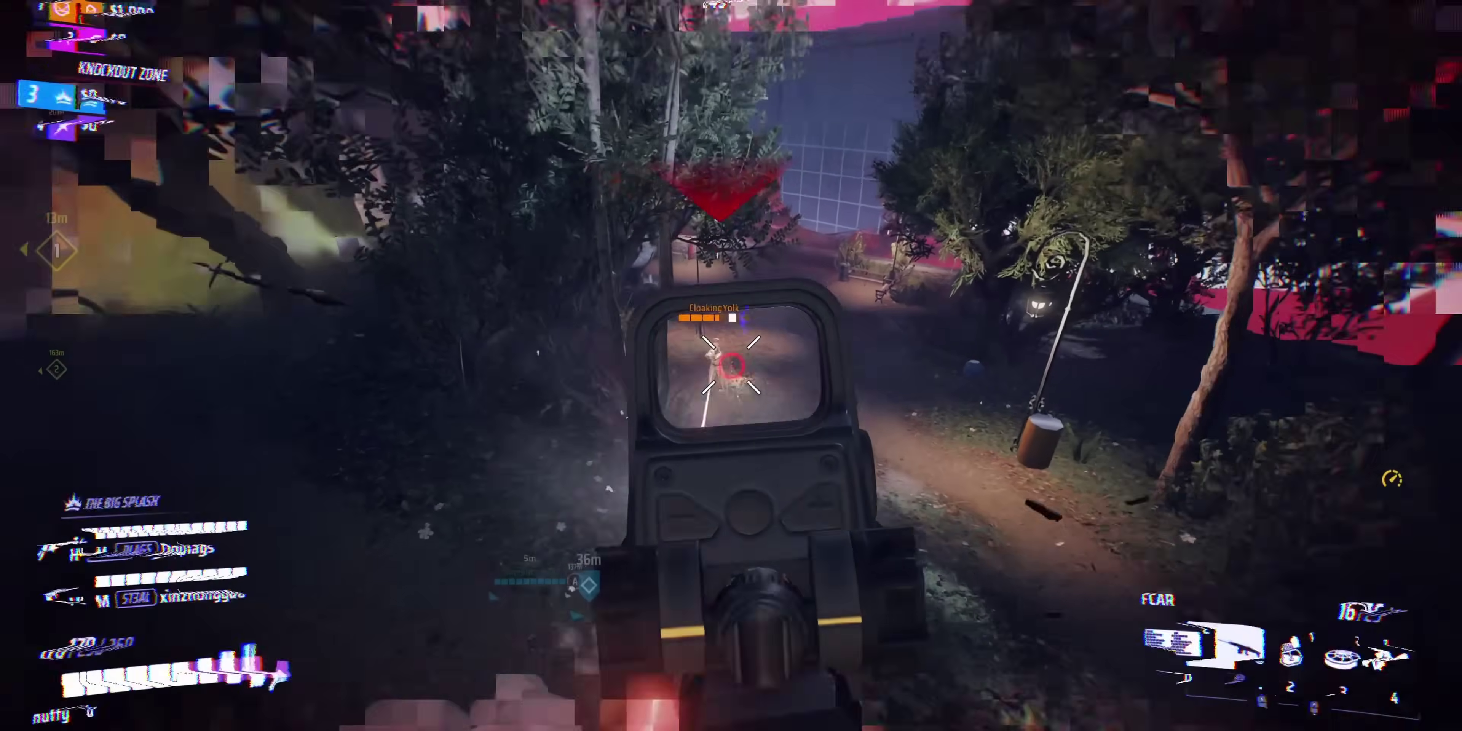
click(731, 365)
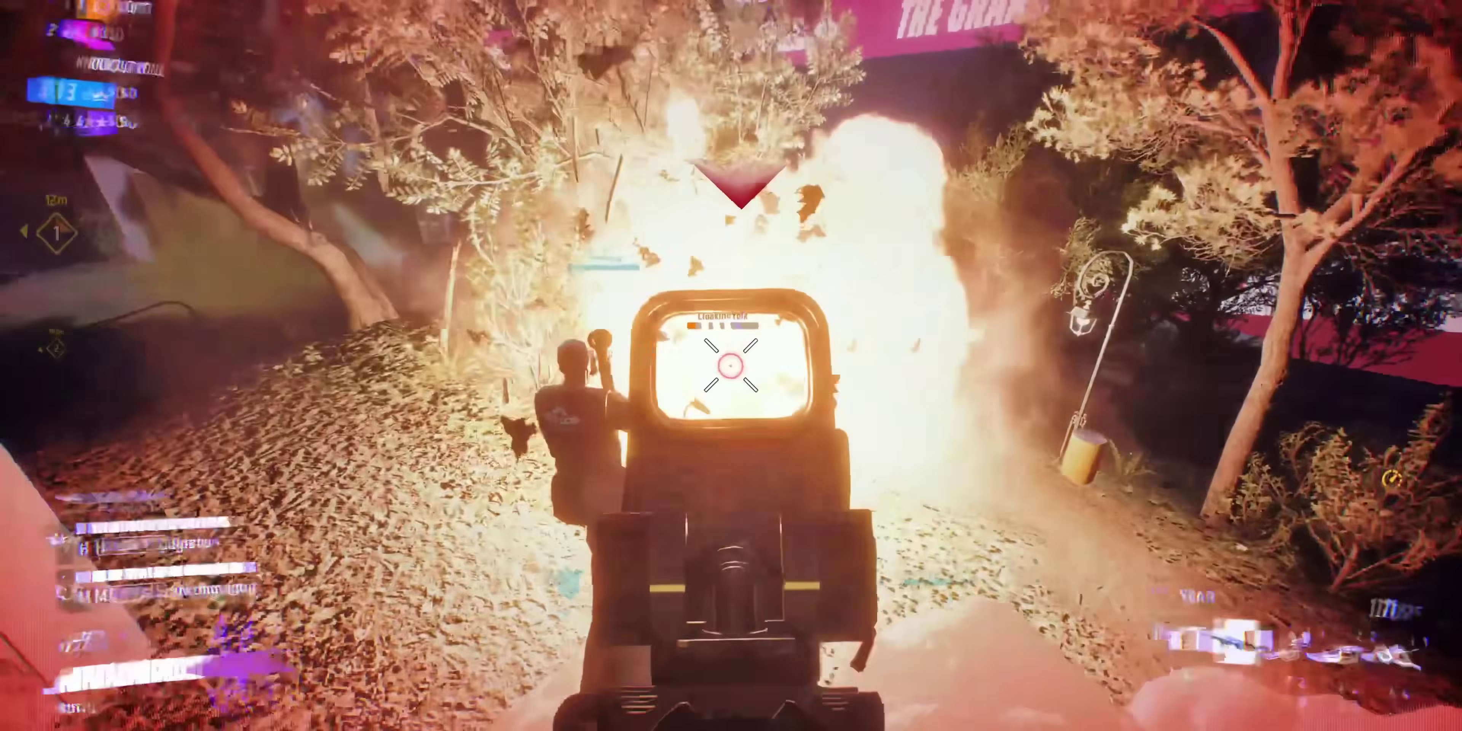
key(r)
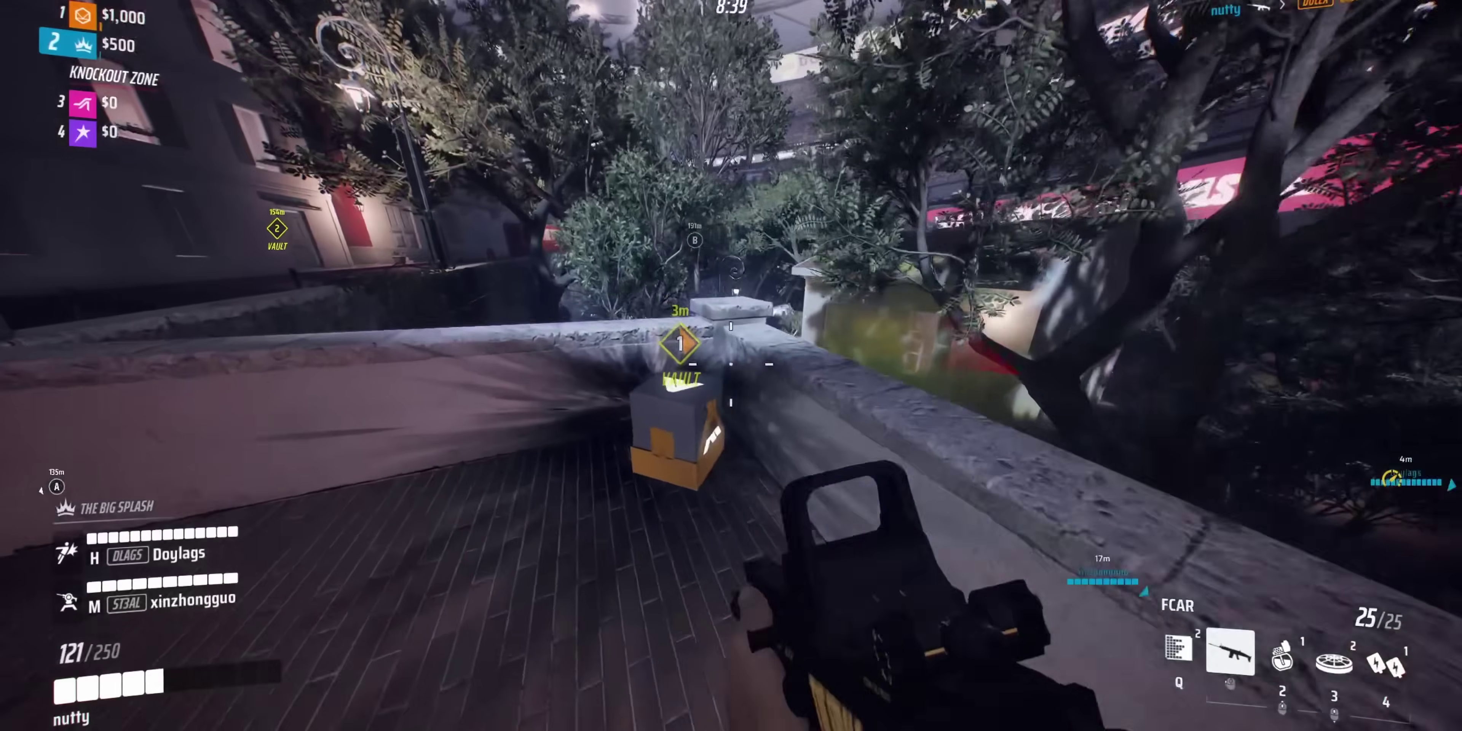
key(3)
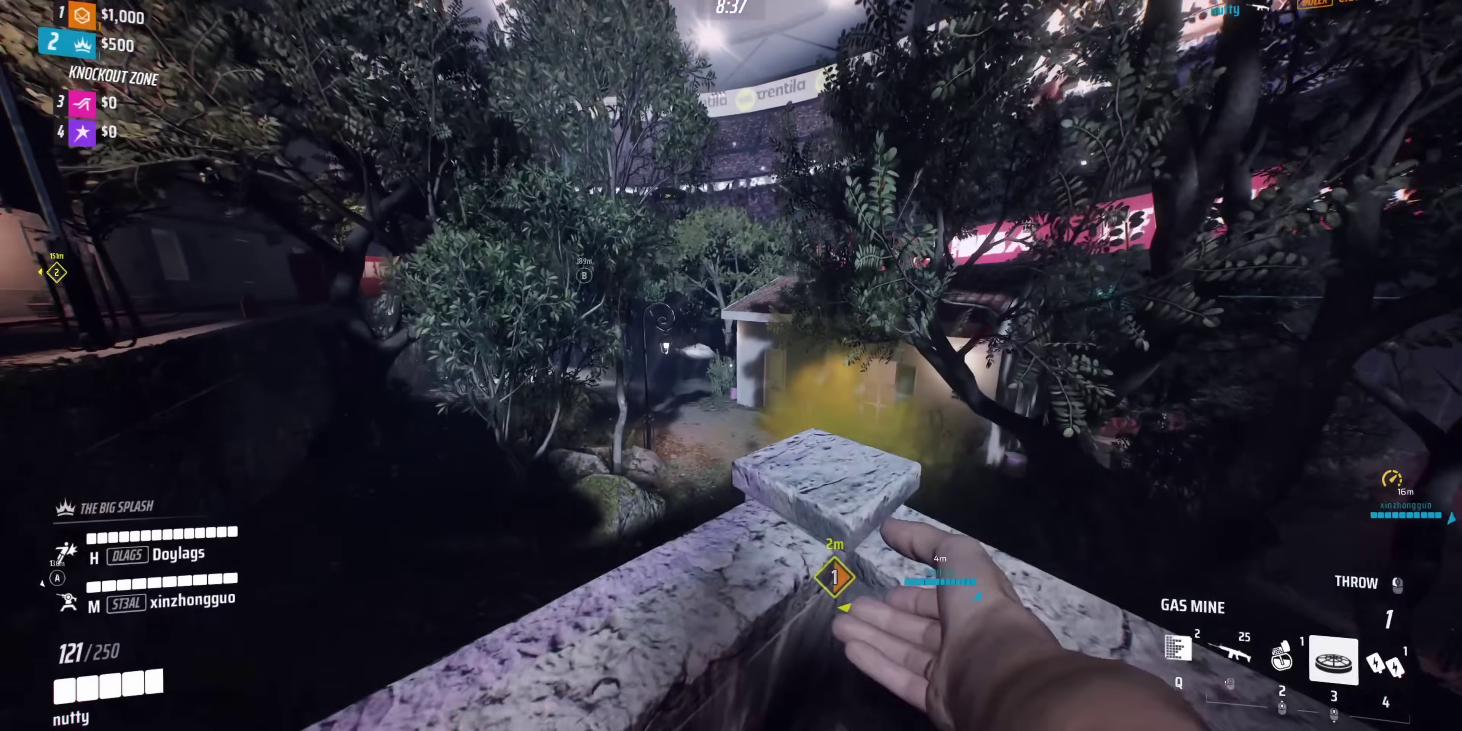
click(731, 365)
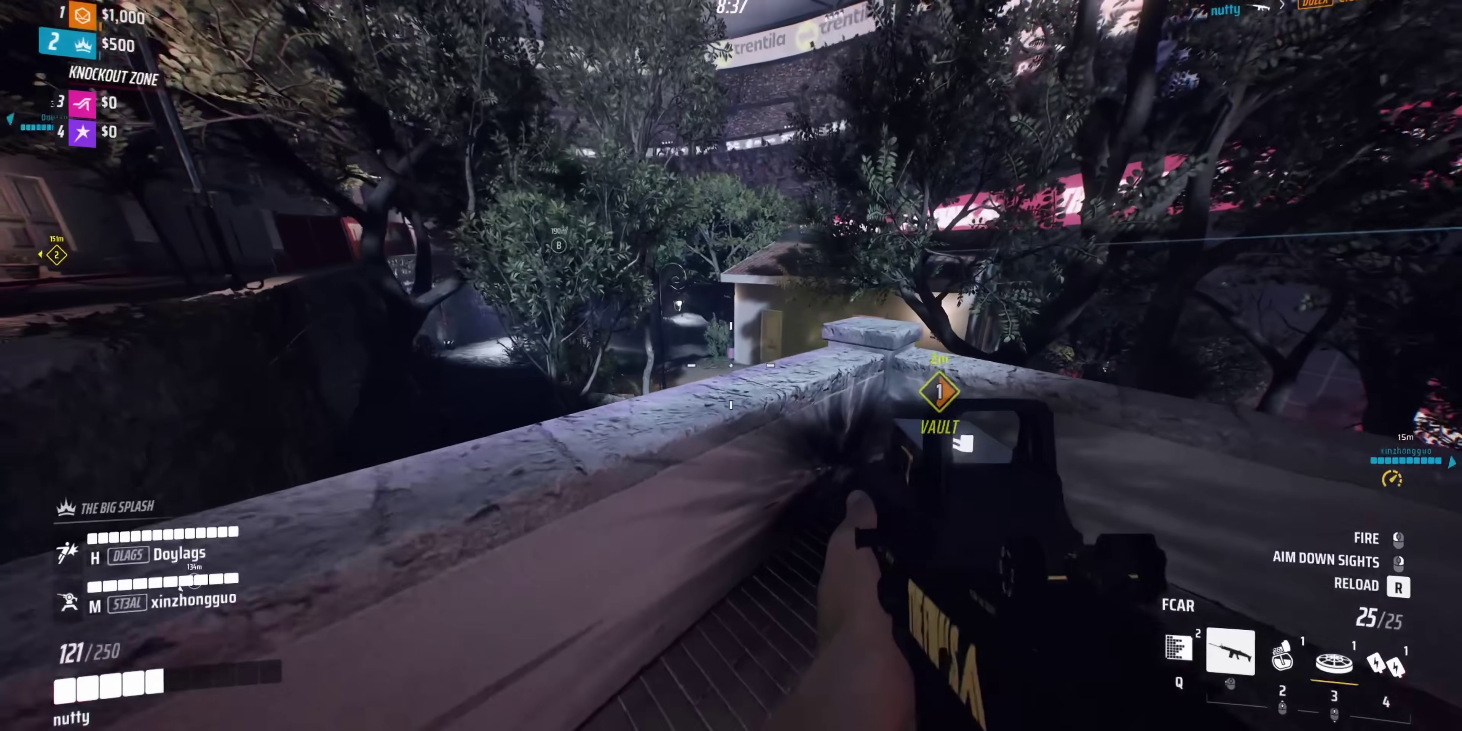
right_click(731, 366)
click(731, 366)
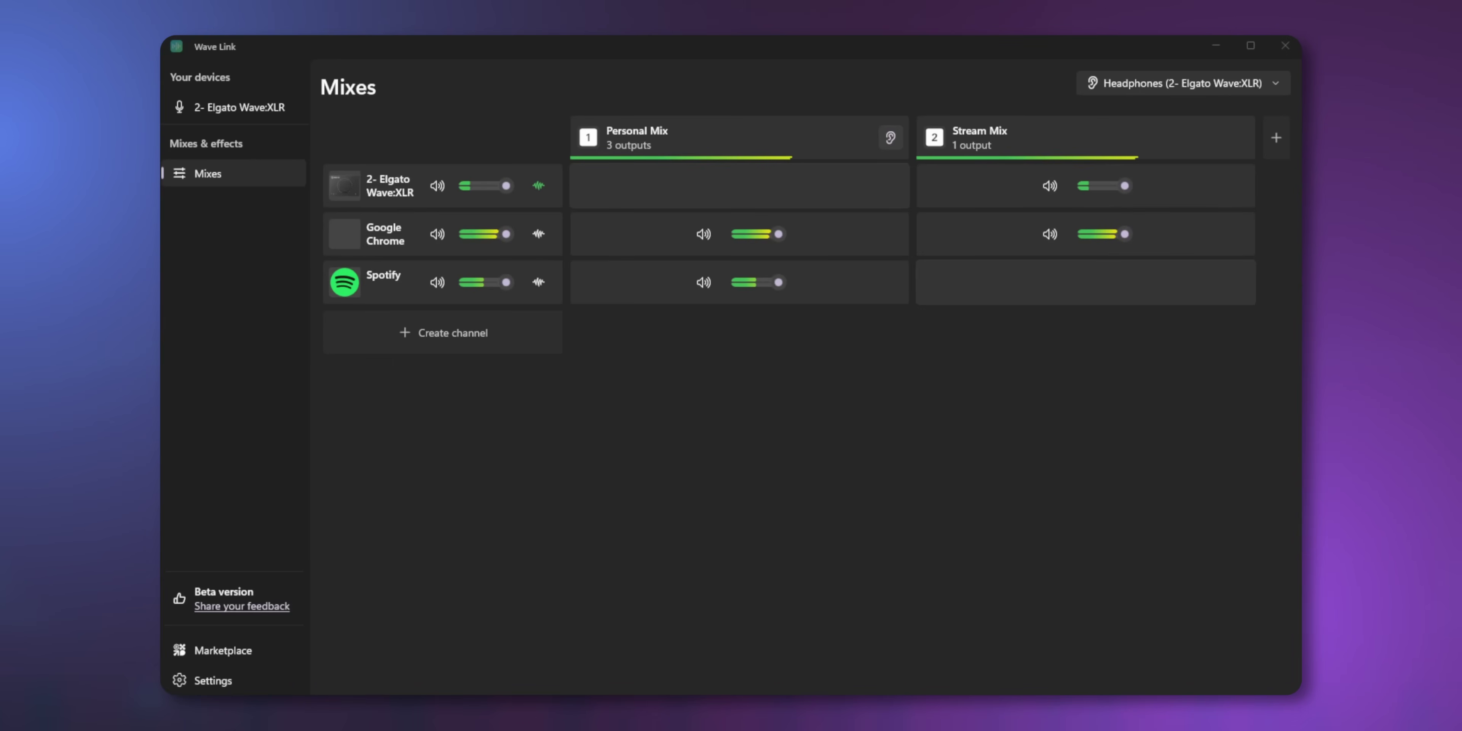
- Create a channel for the Discovery-d app and add it to both the Personal Mix and the Stream Mix
click(447, 334)
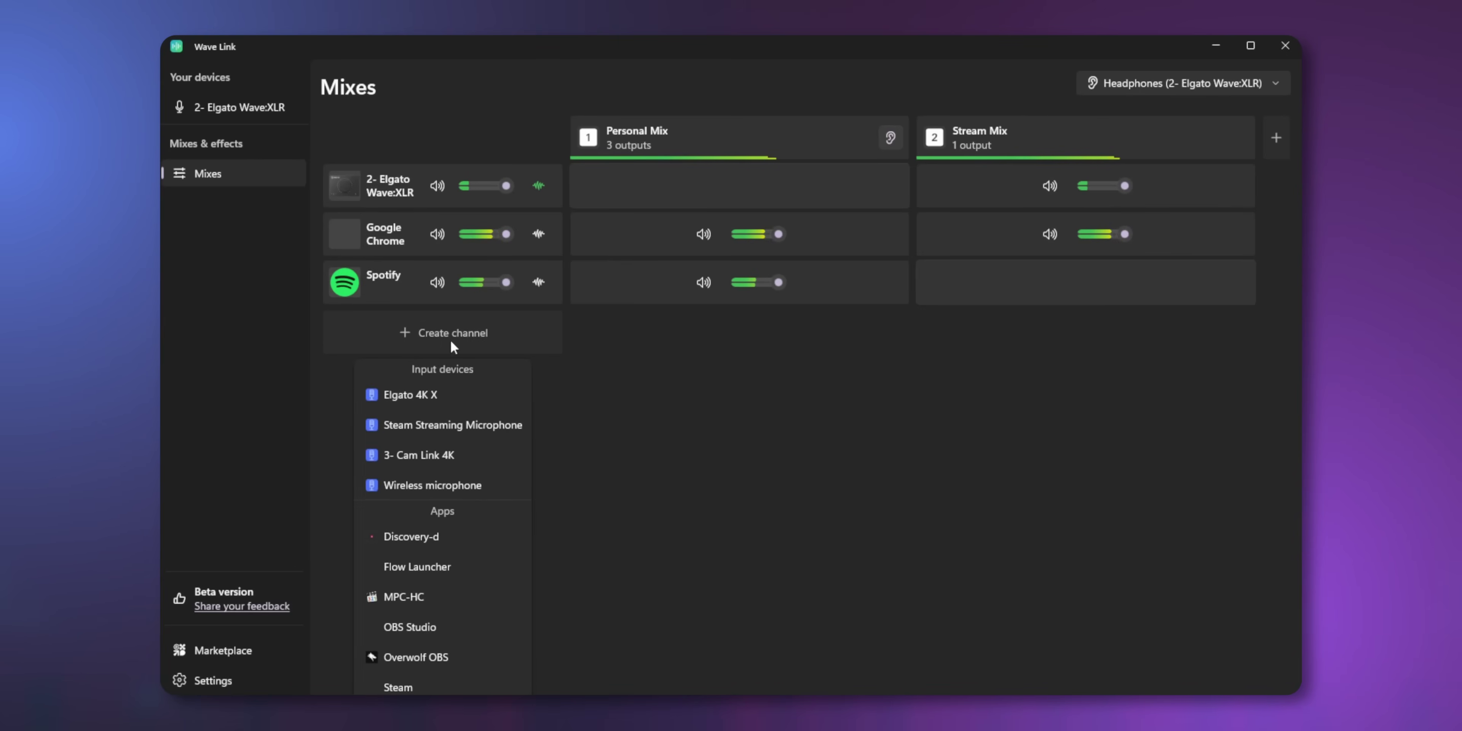
click(497, 541)
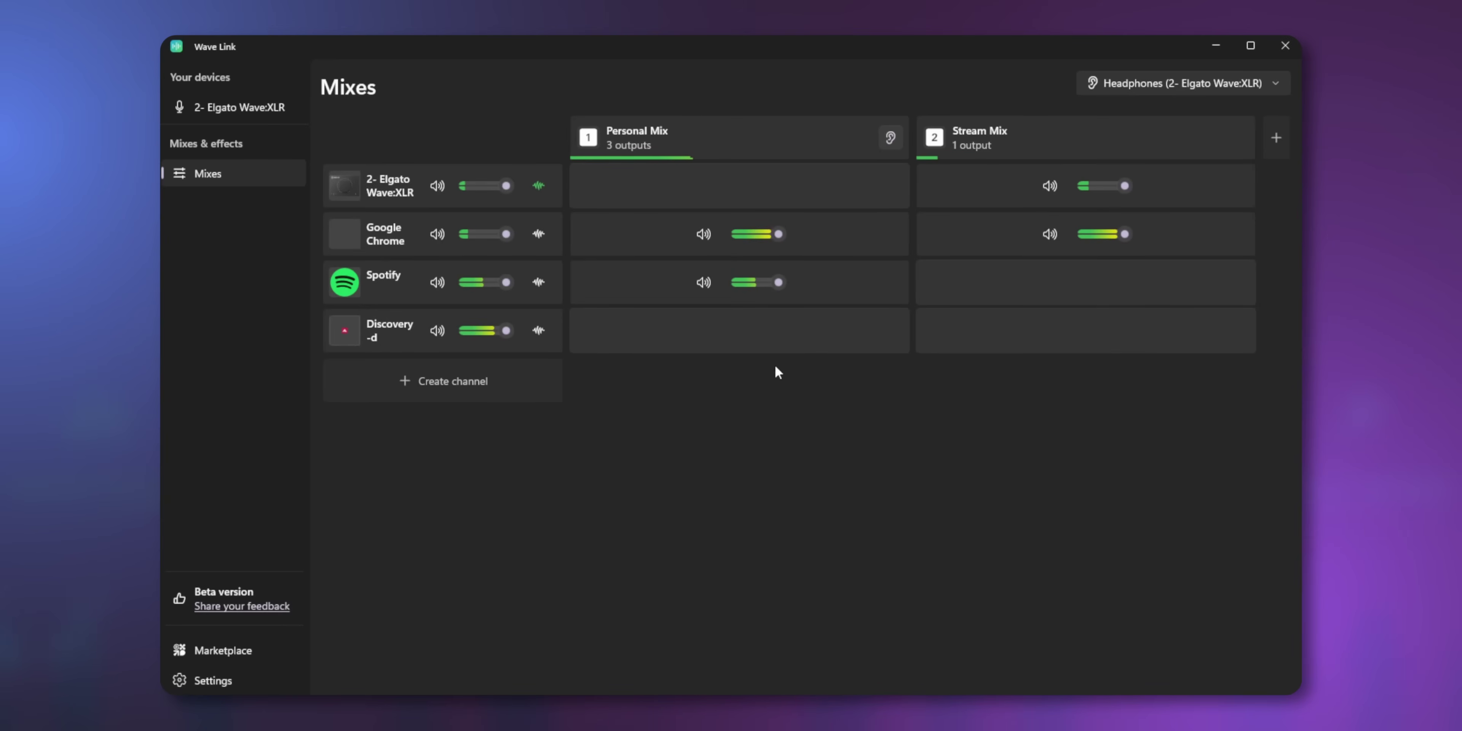
click(839, 333)
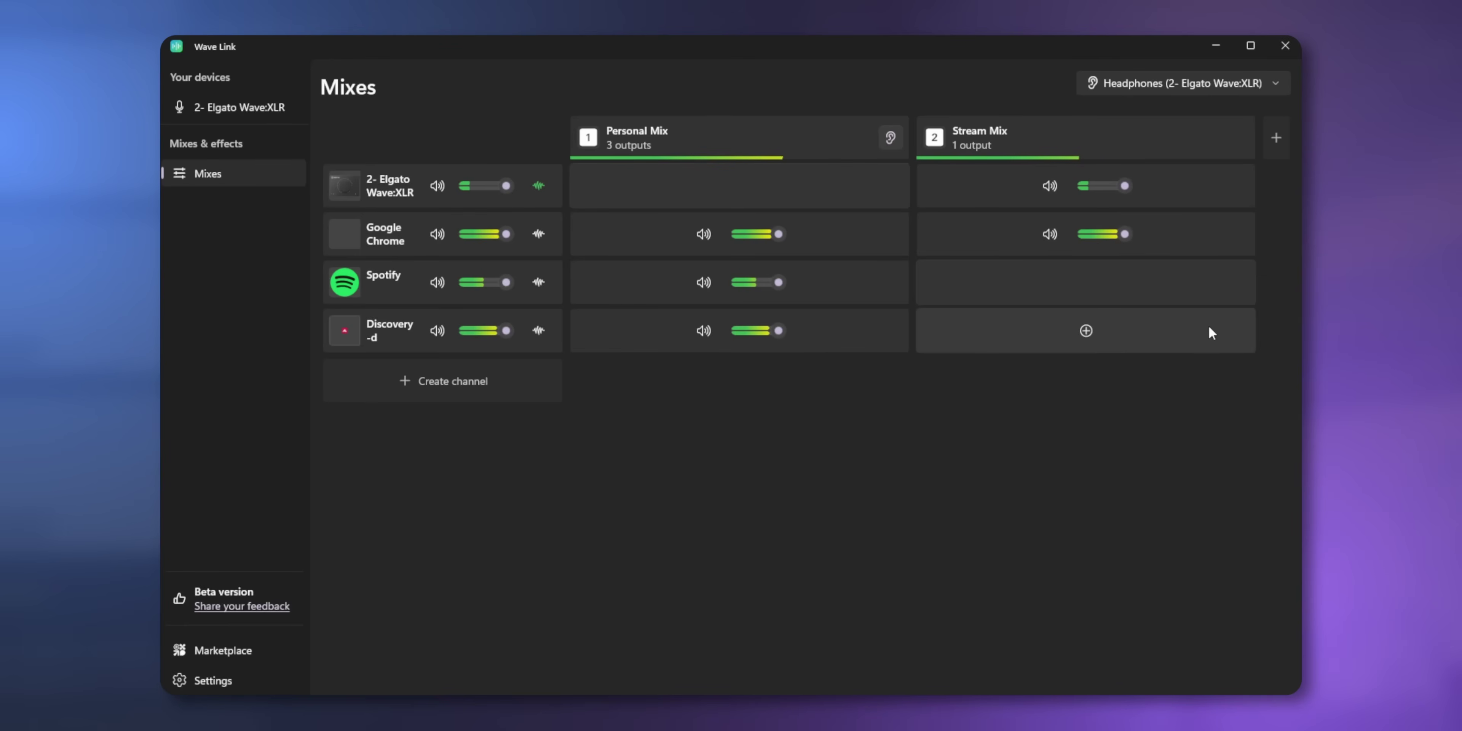
click(1208, 328)
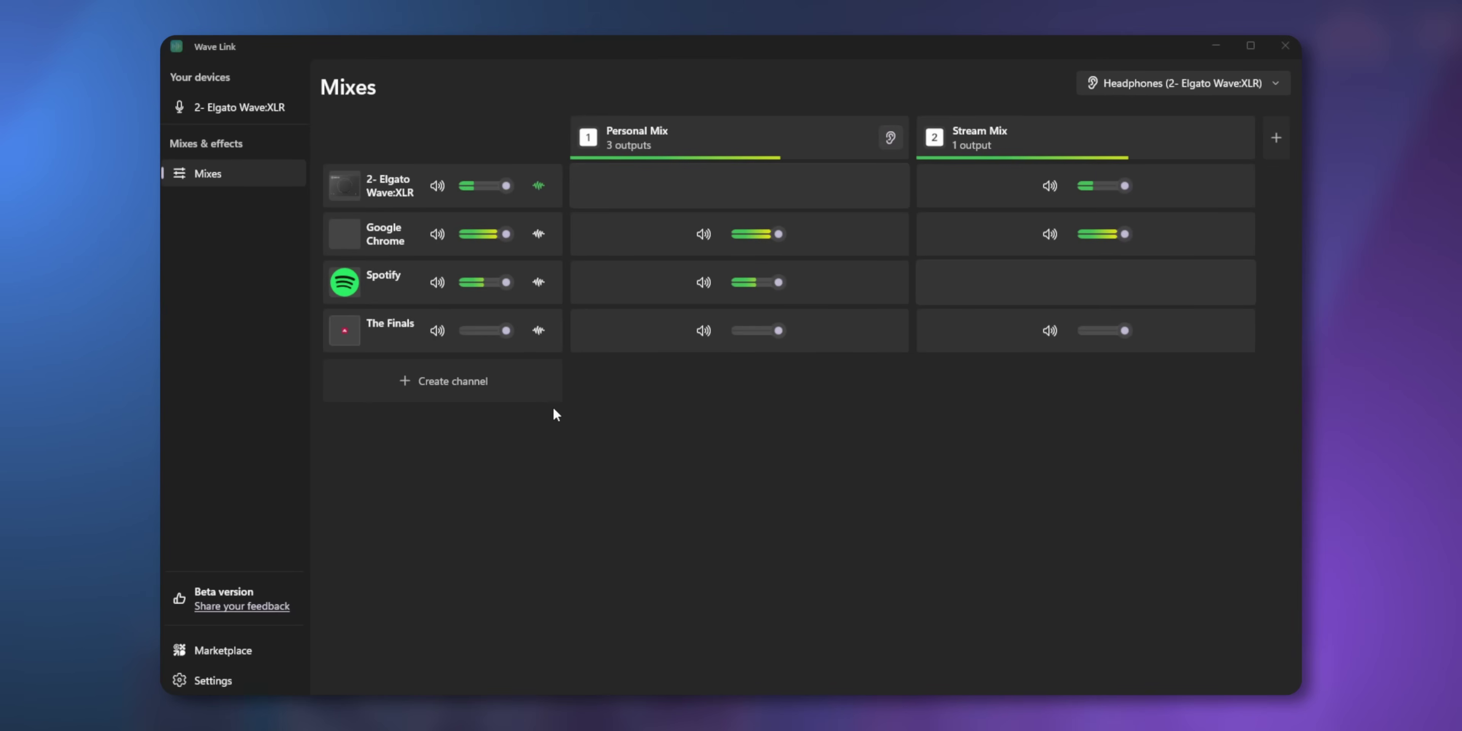
- Create an Apex Legends channel and add it to both the Personal Mix and the Stream Mix
click(501, 381)
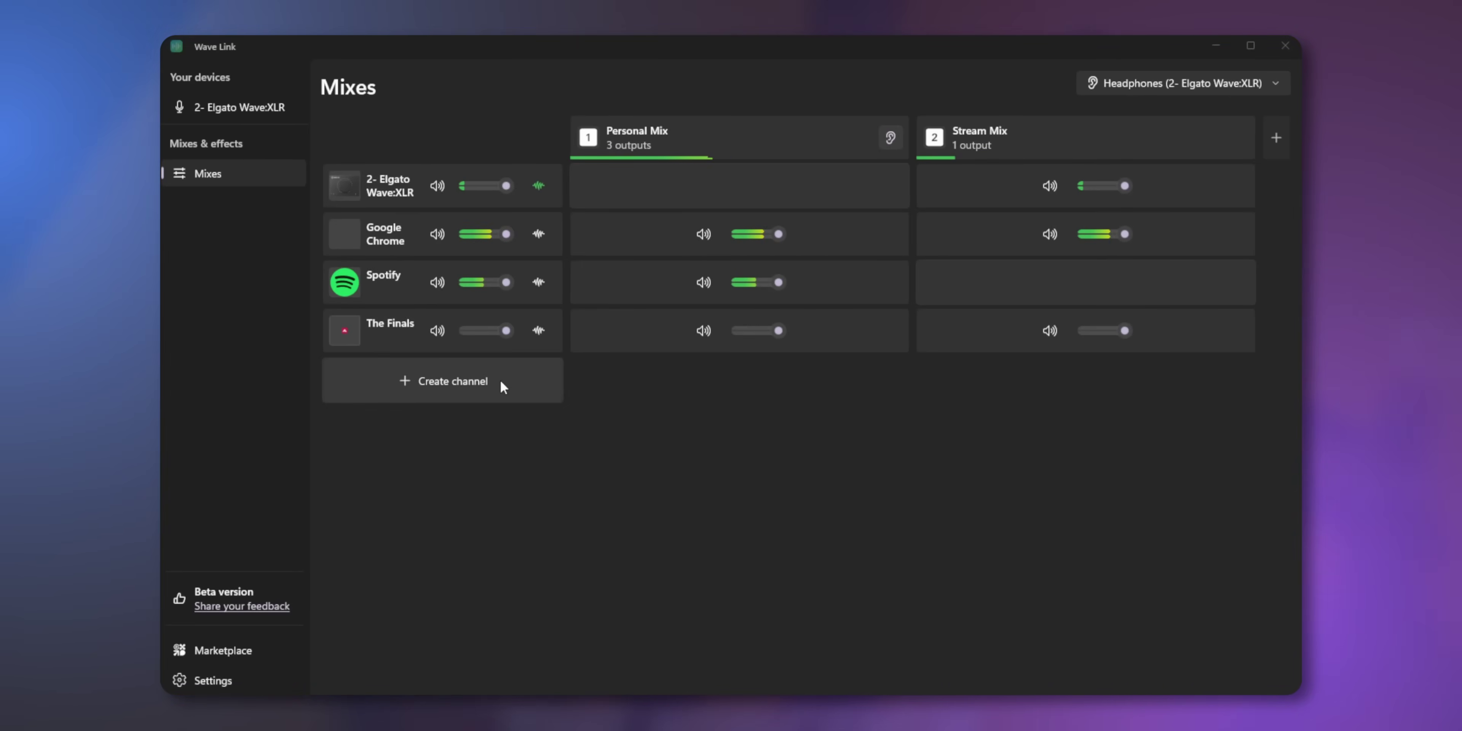
click(501, 382)
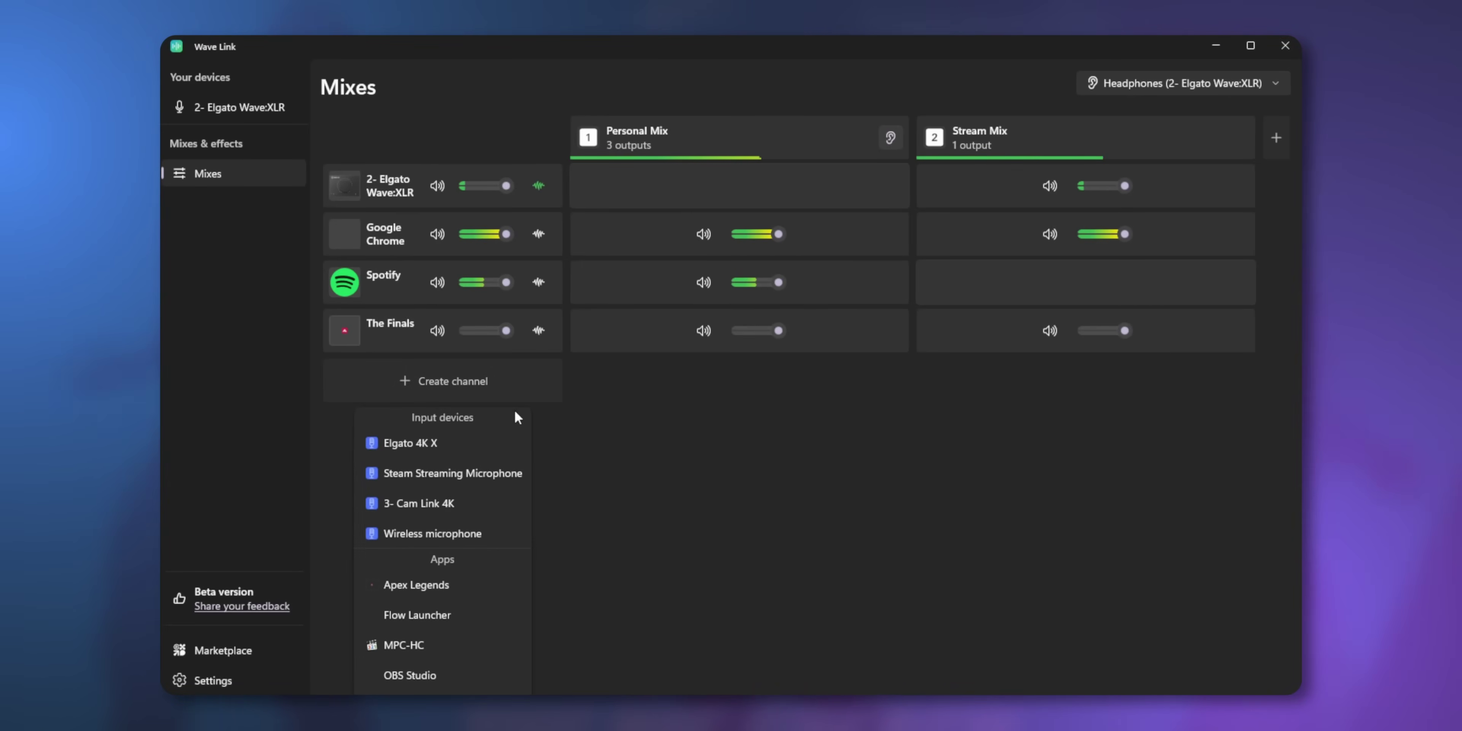
click(509, 595)
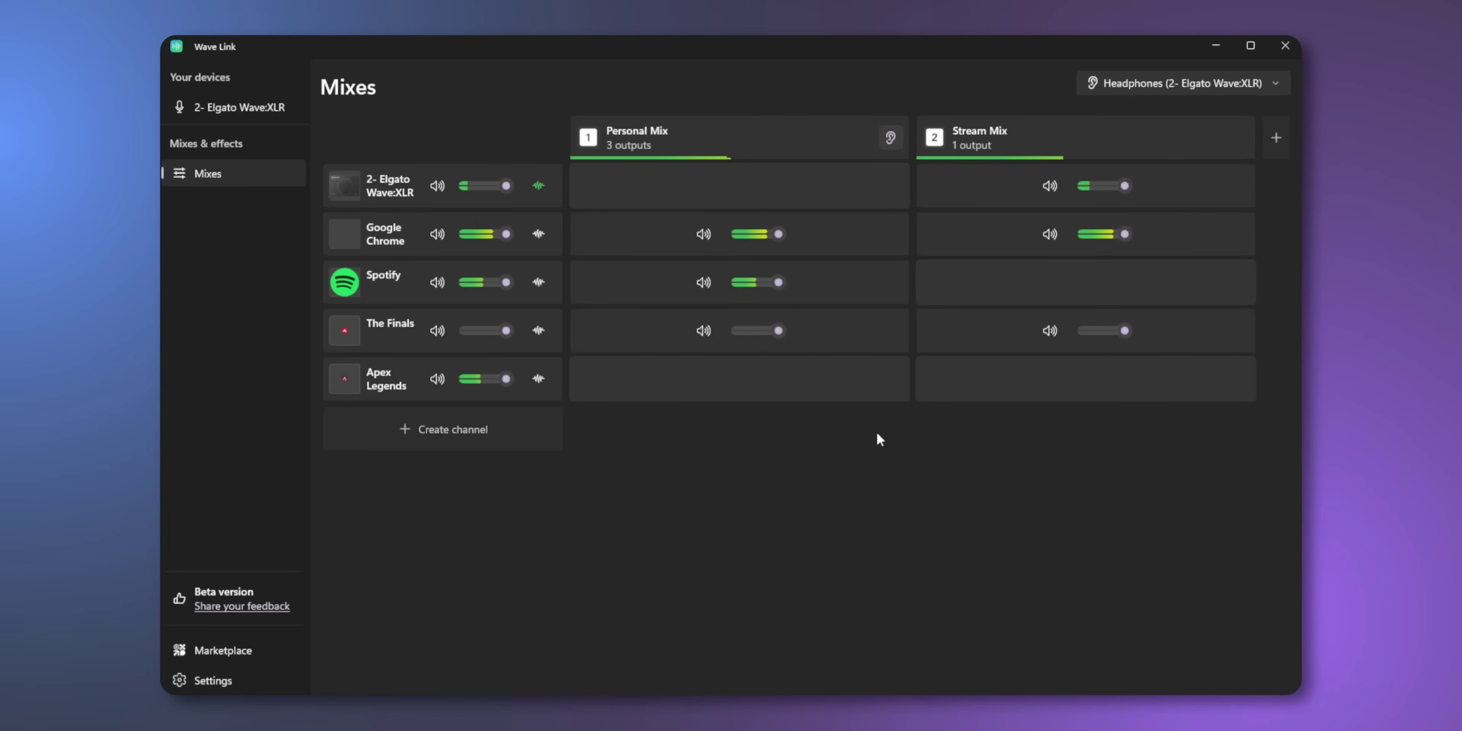
click(894, 383)
click(1015, 386)
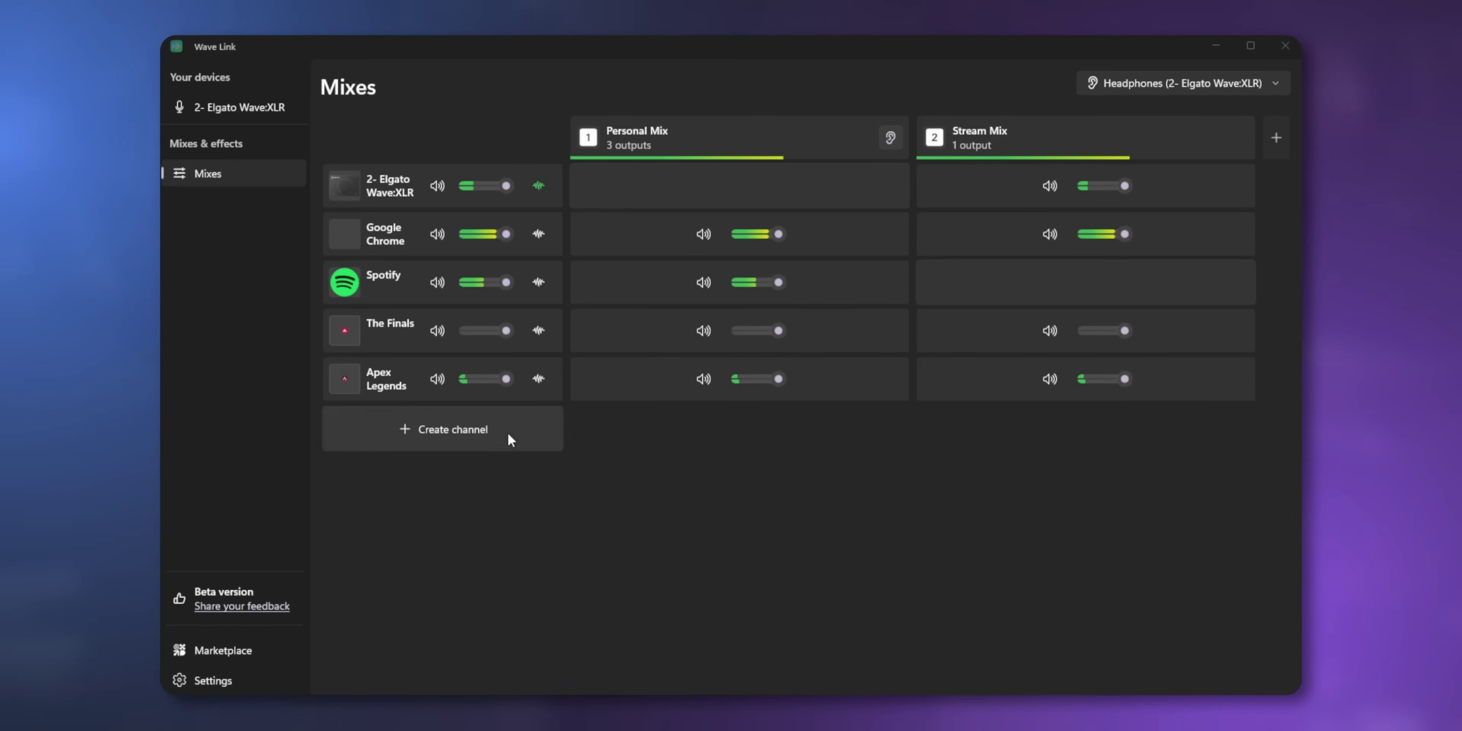
- Create a channel from MPC-HC, remove its assigned app and rename the channel System
click(509, 435)
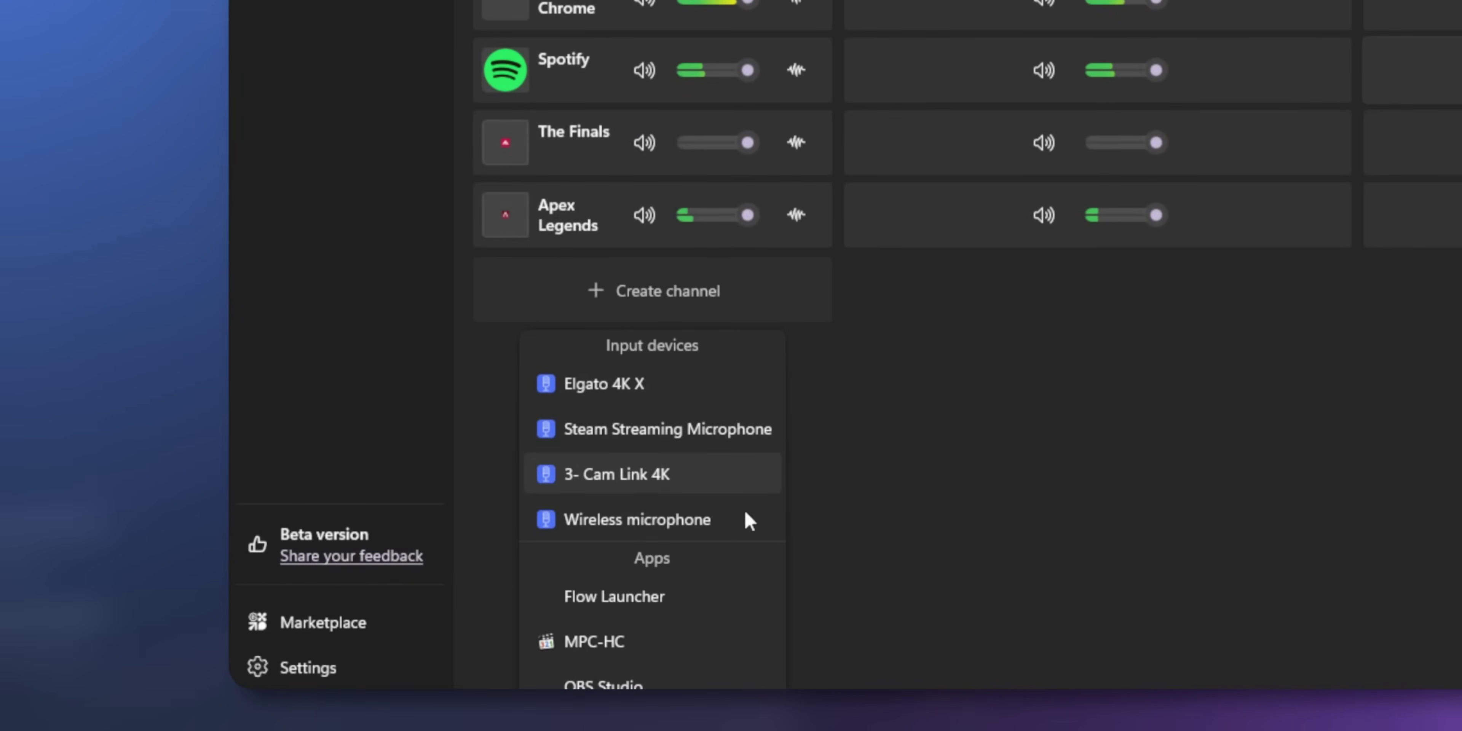
click(749, 630)
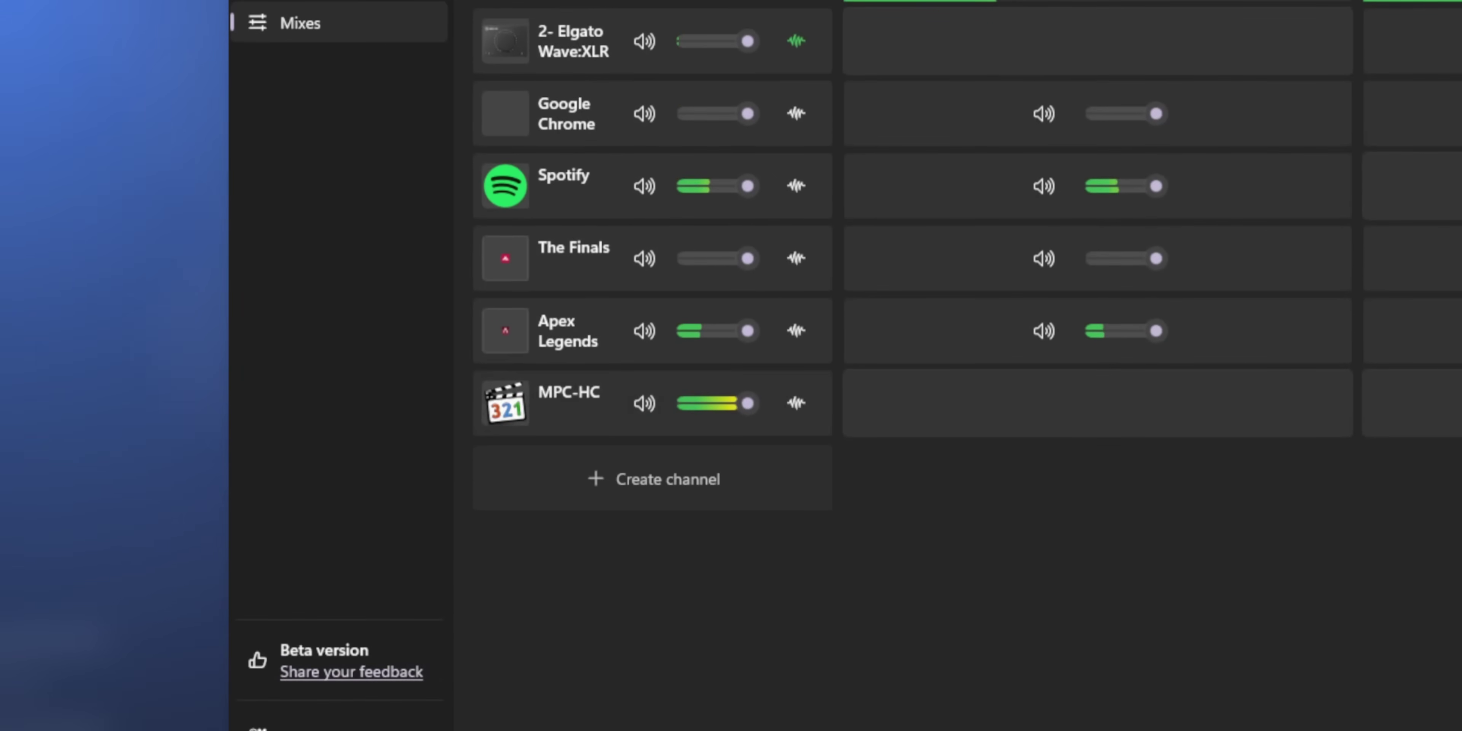
click(505, 404)
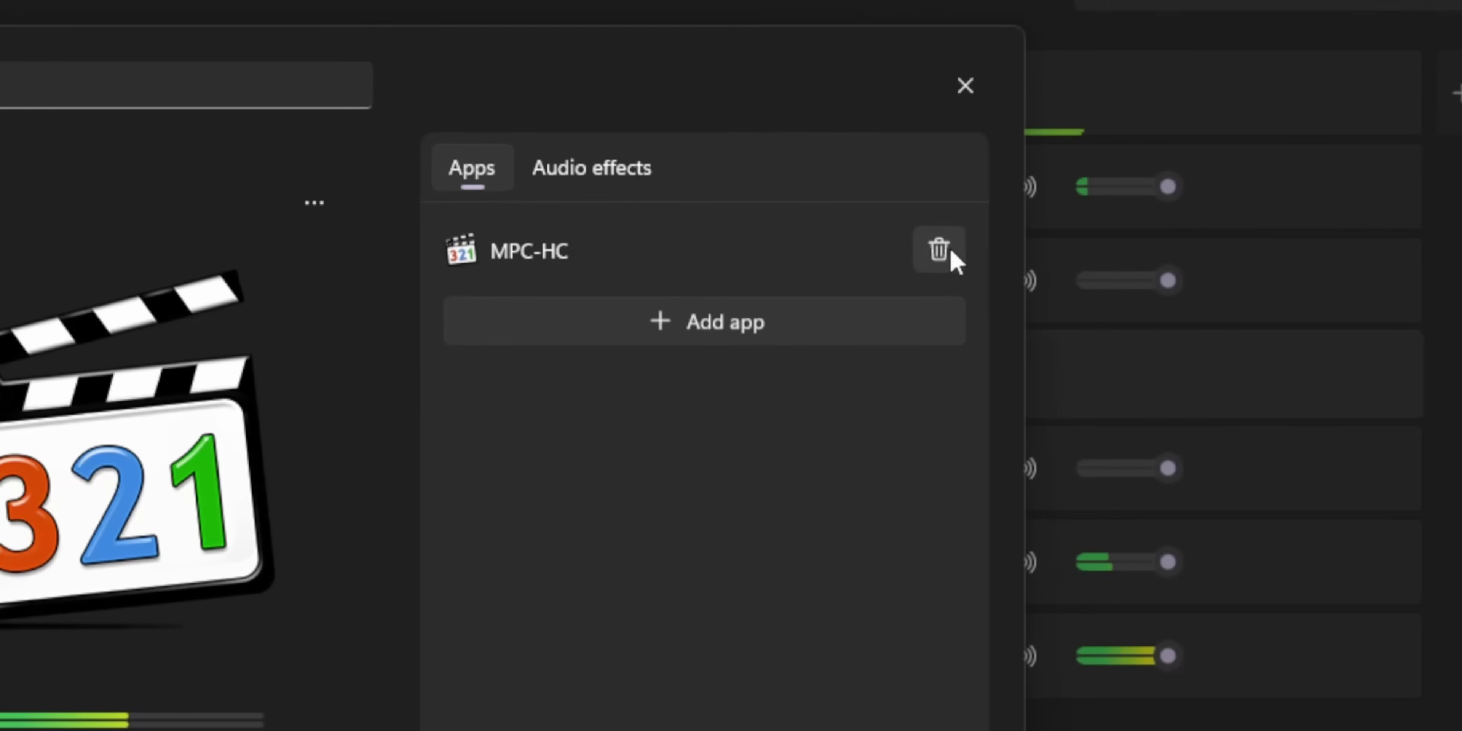
click(950, 252)
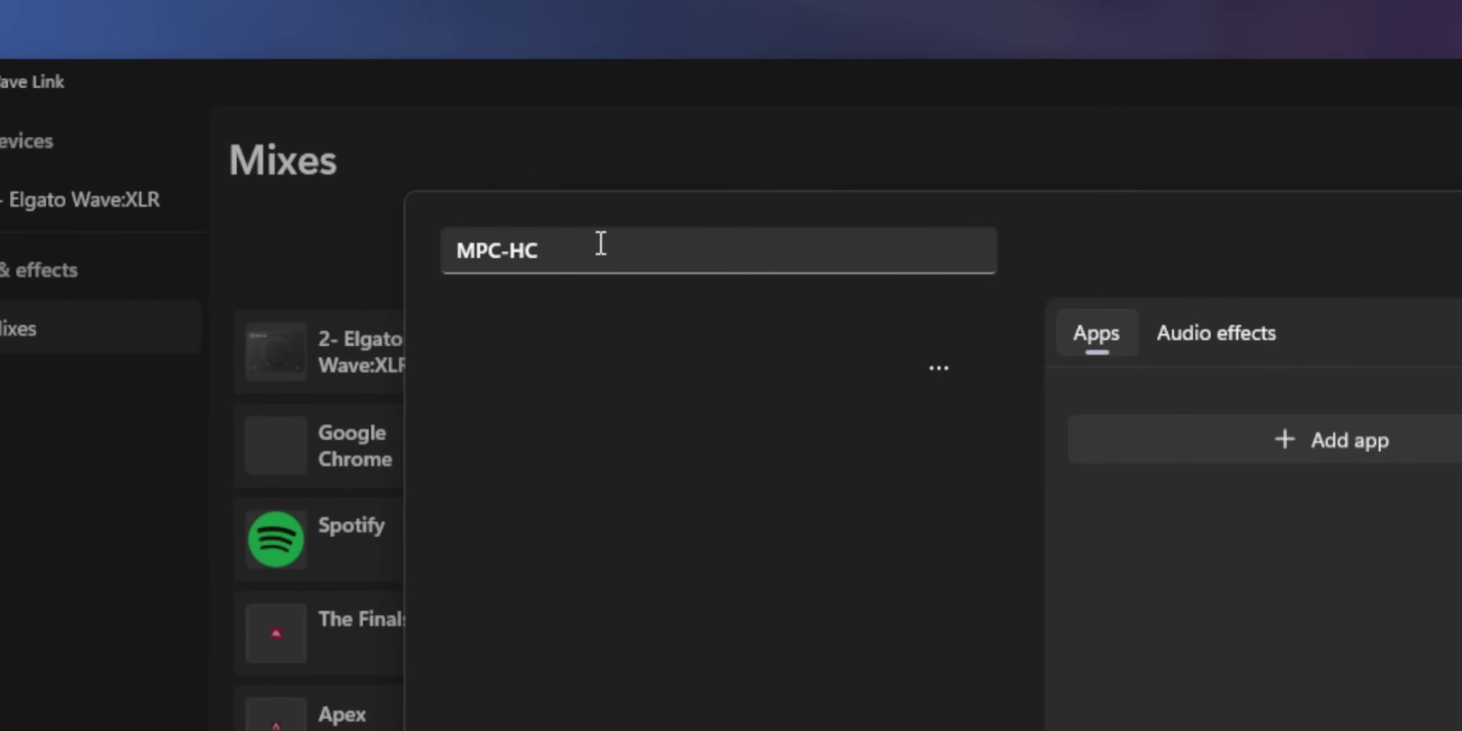
click(611, 244)
text(System)
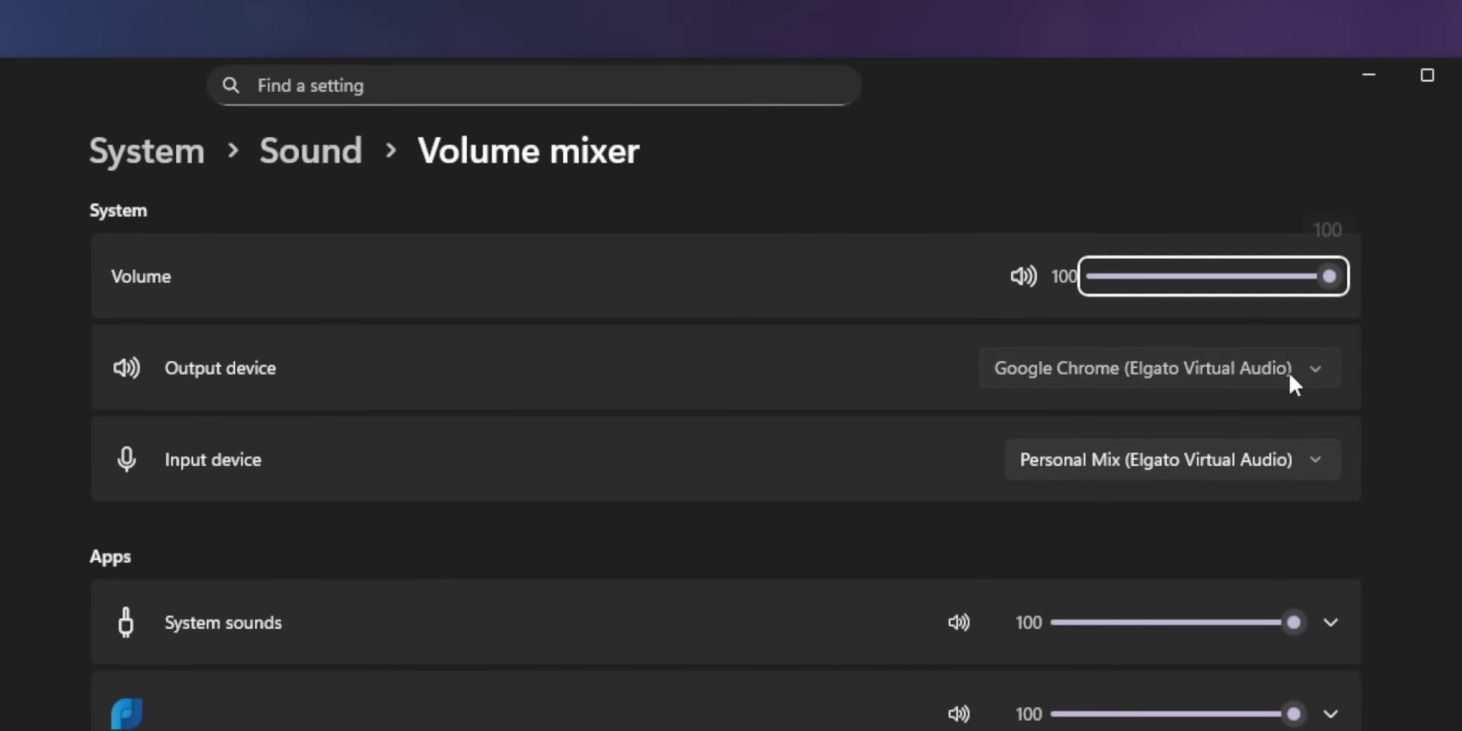
- In the Windows volume mixer, set the system output device to System (Elgato Virtual Audio)
click(1191, 229)
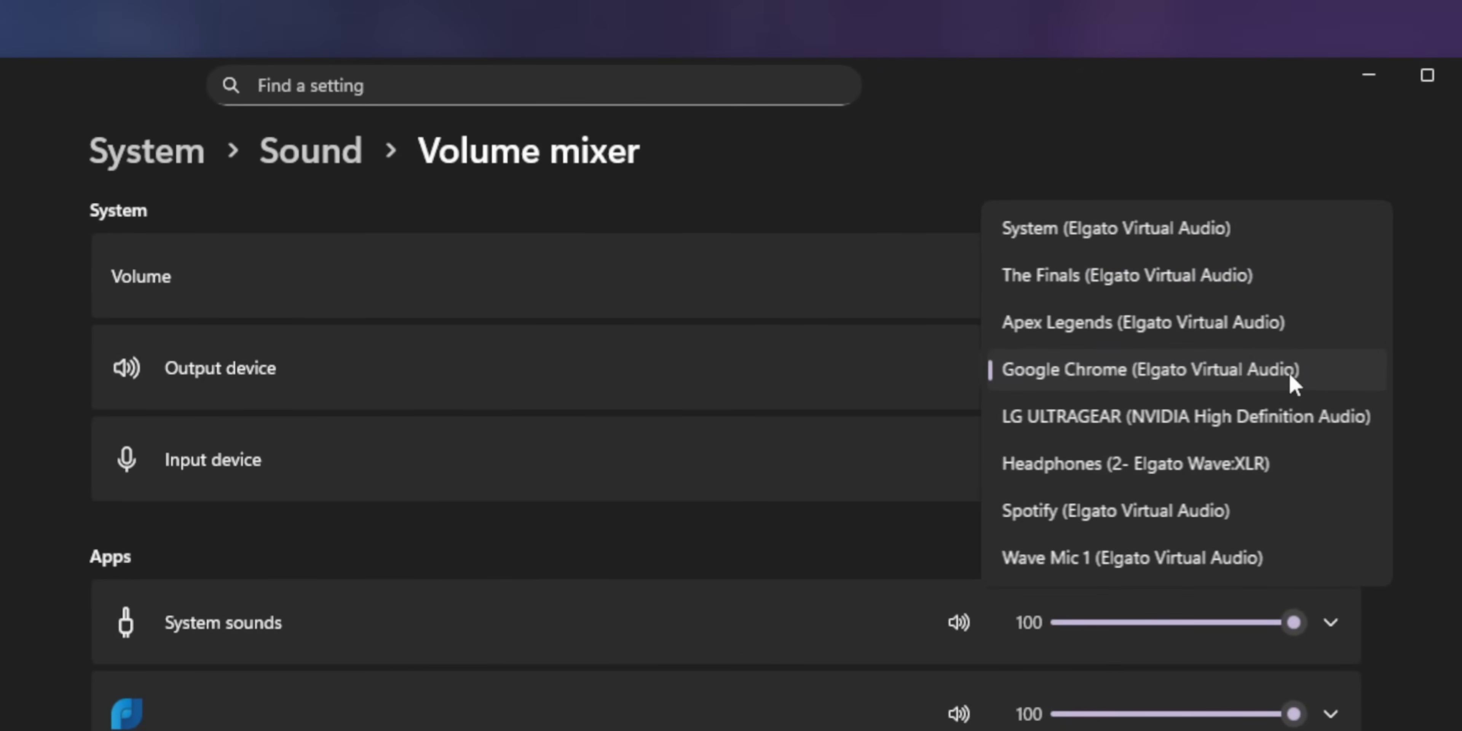
click(1301, 226)
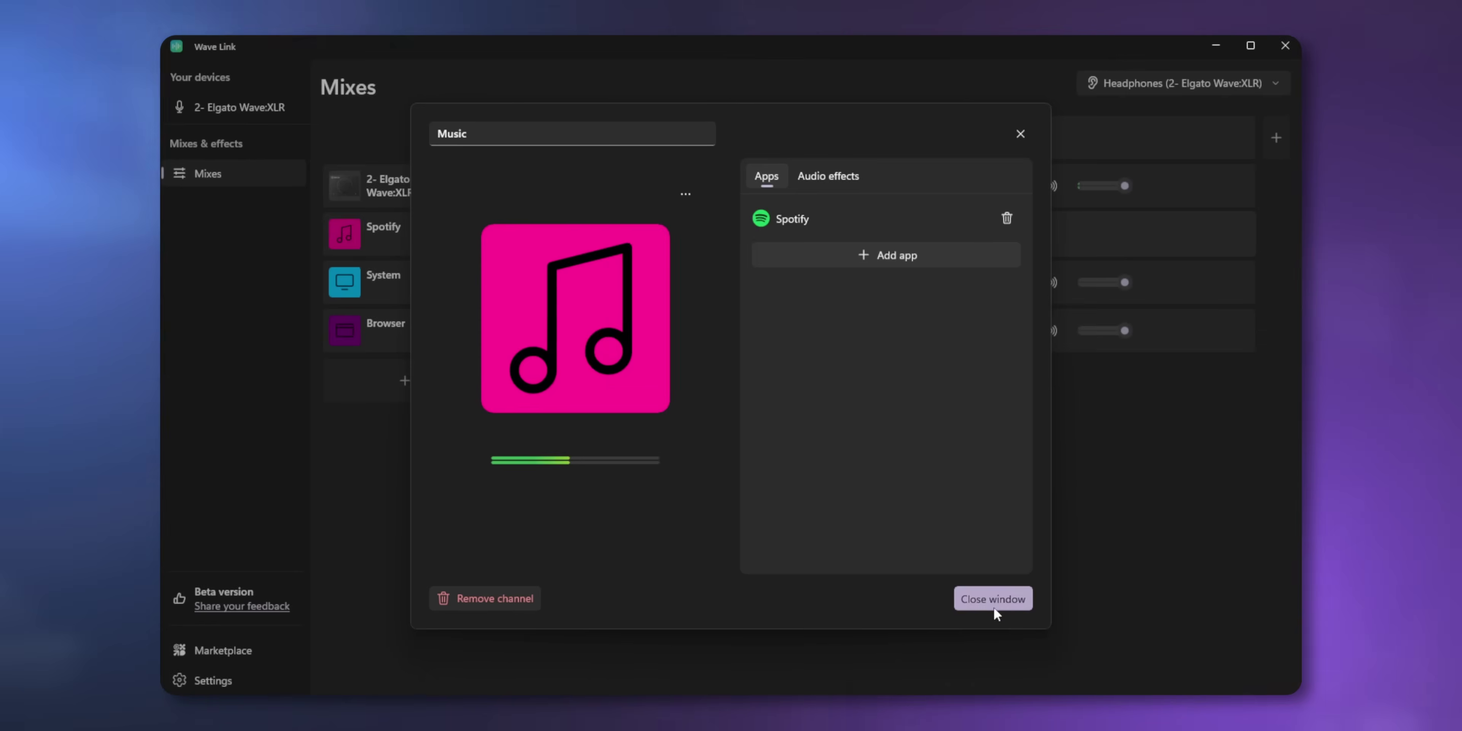
- Close the Music channel's settings and create an Apex Legends channel, opening it for editing
click(996, 601)
click(344, 234)
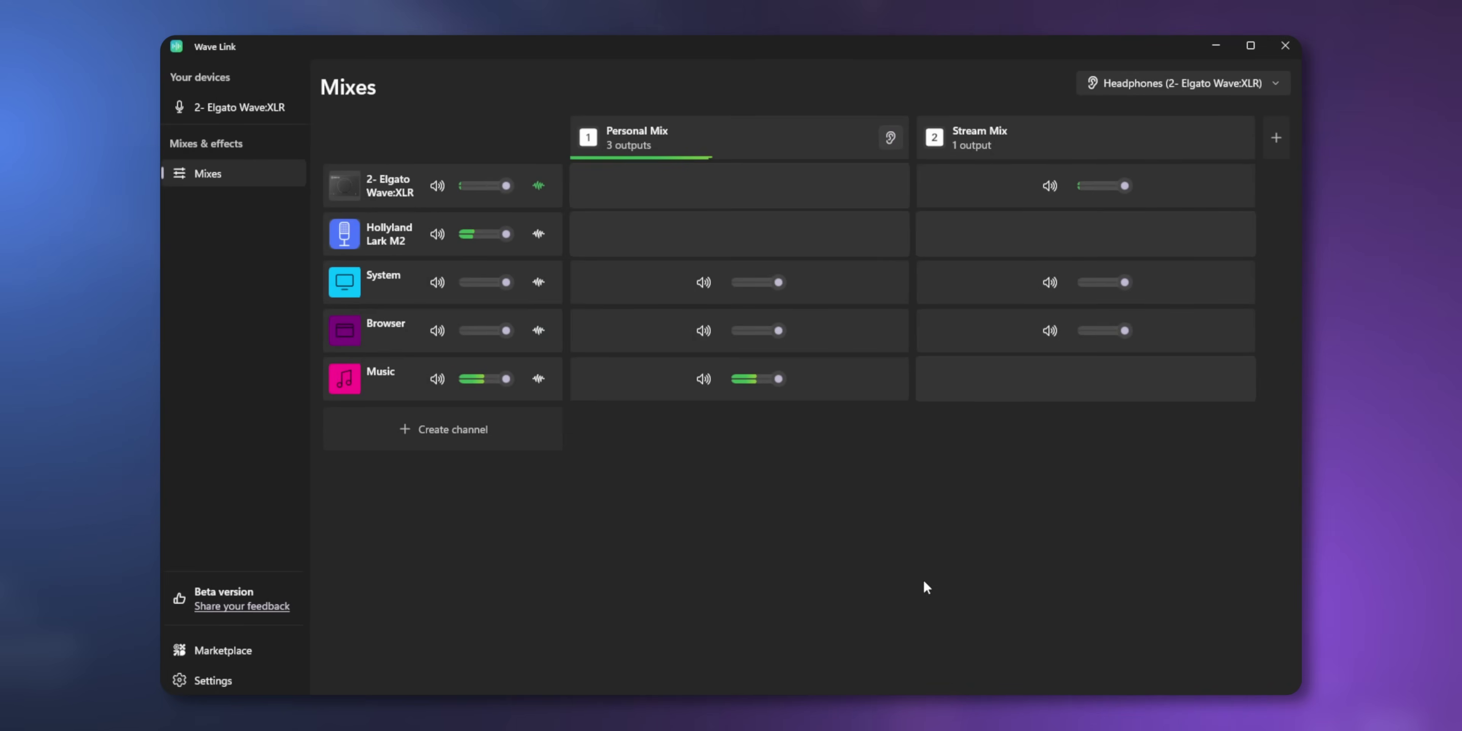
click(453, 429)
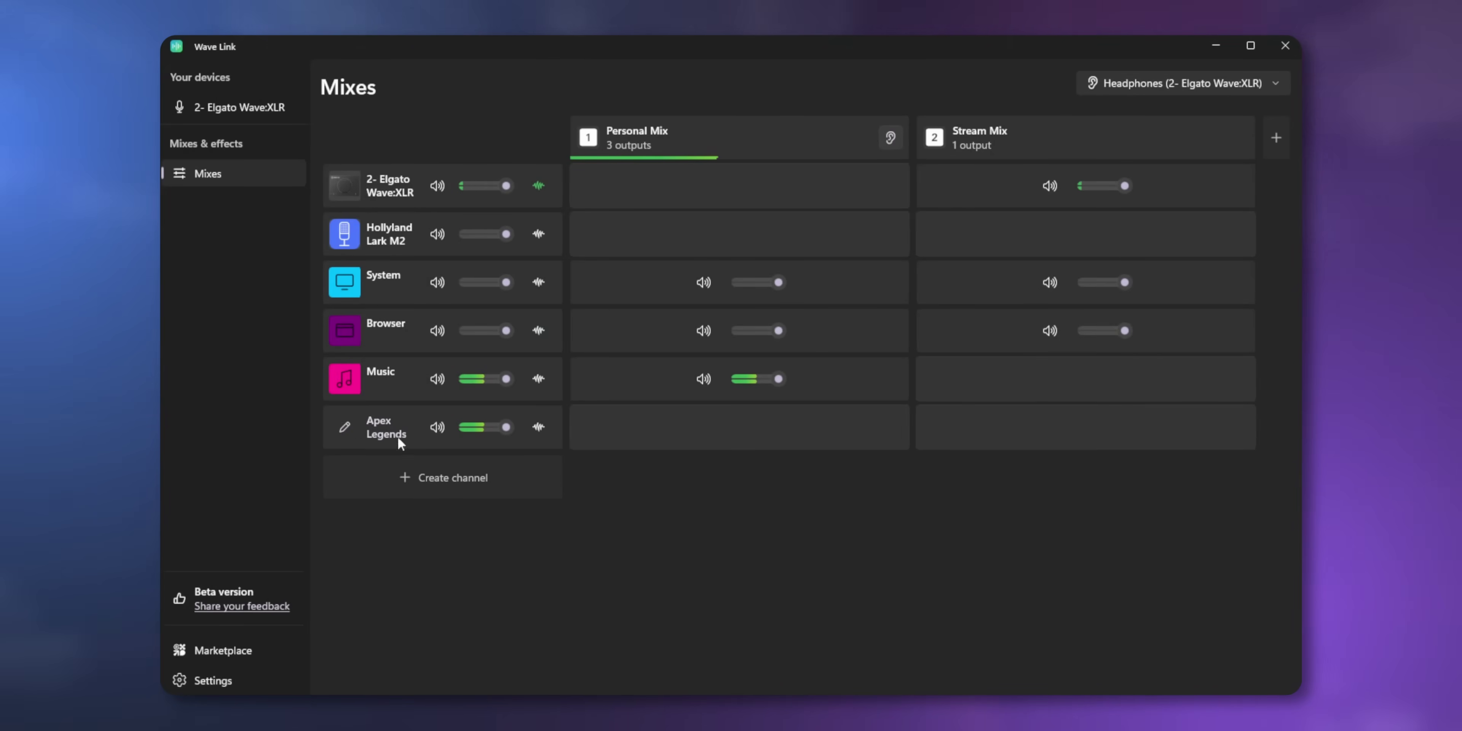
click(344, 426)
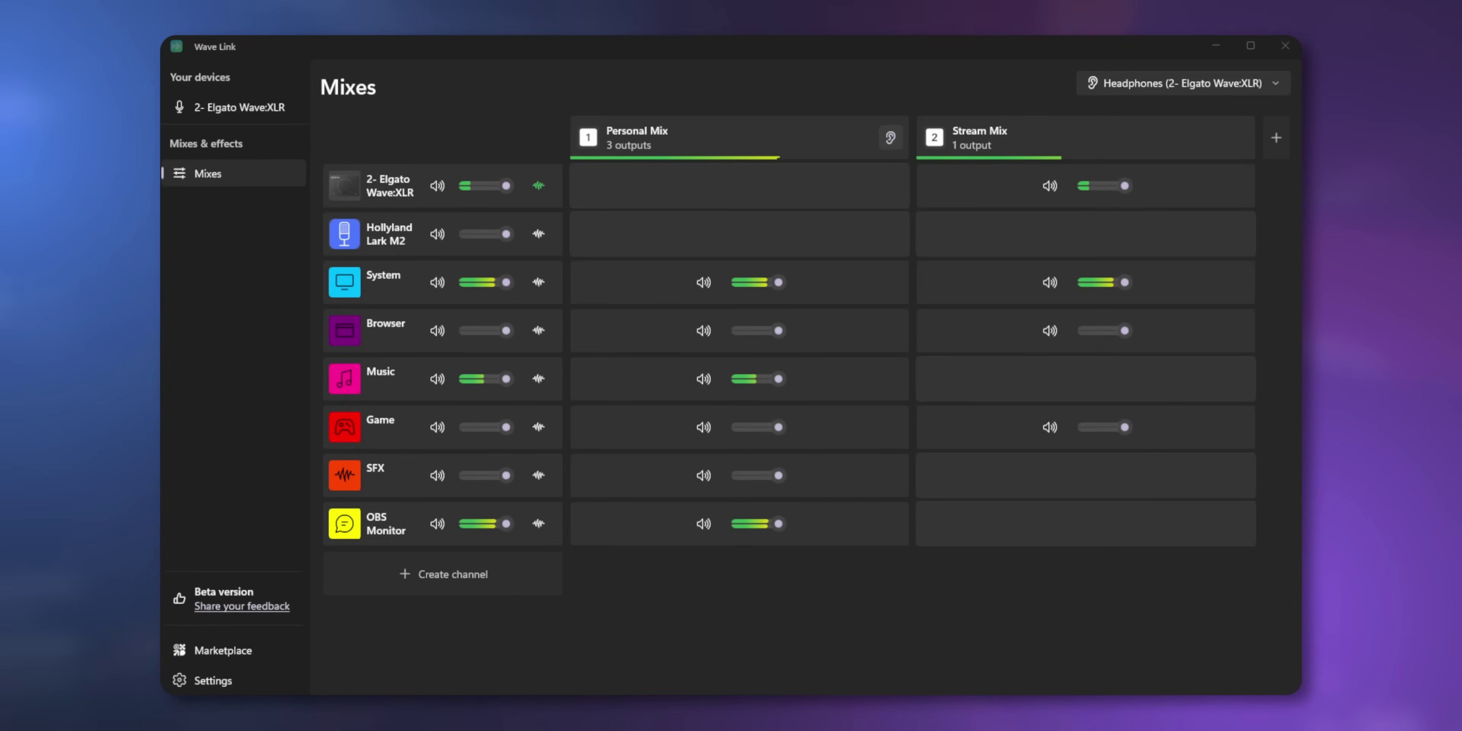
- Add the Discovery-d app to the Game channel alongside Apex Legends and close the channel's settings
mouse_move(341, 429)
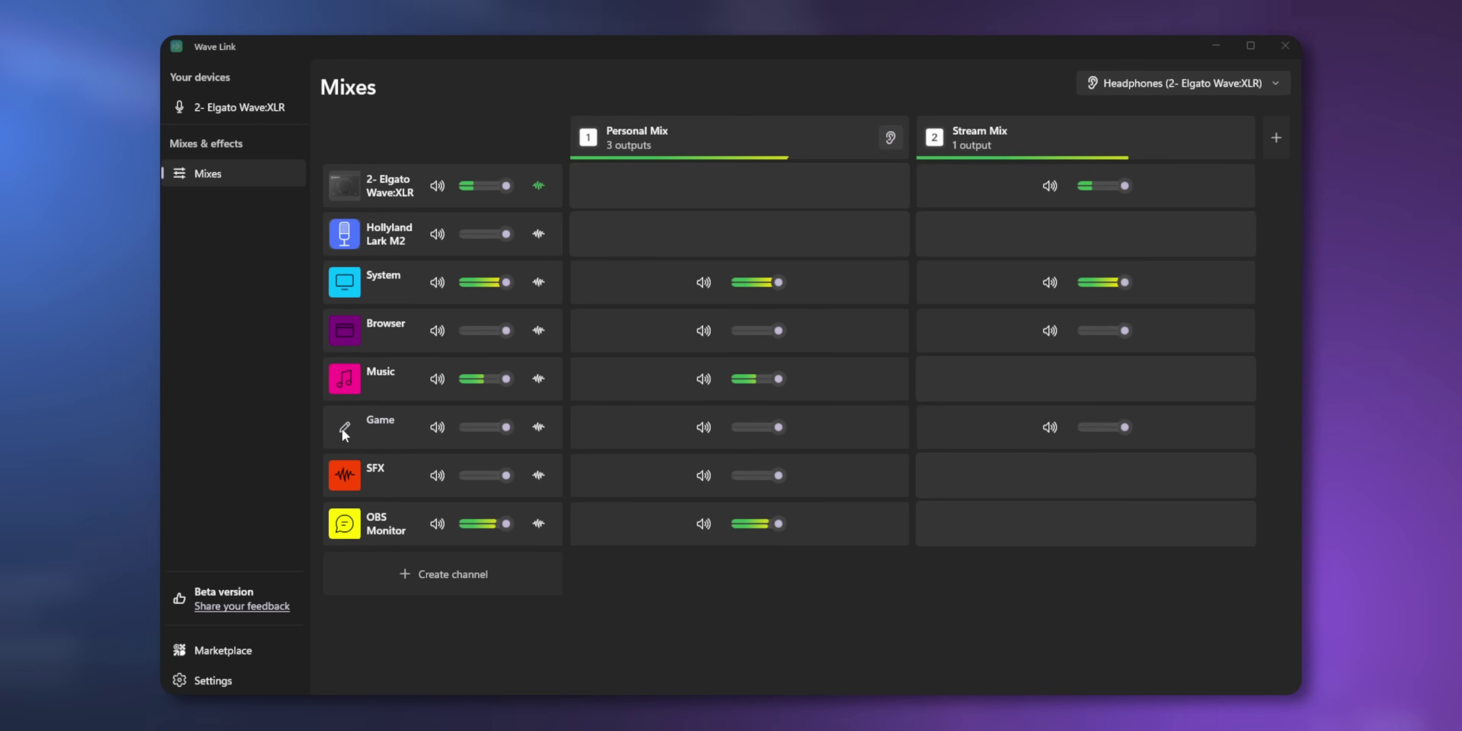
click(342, 426)
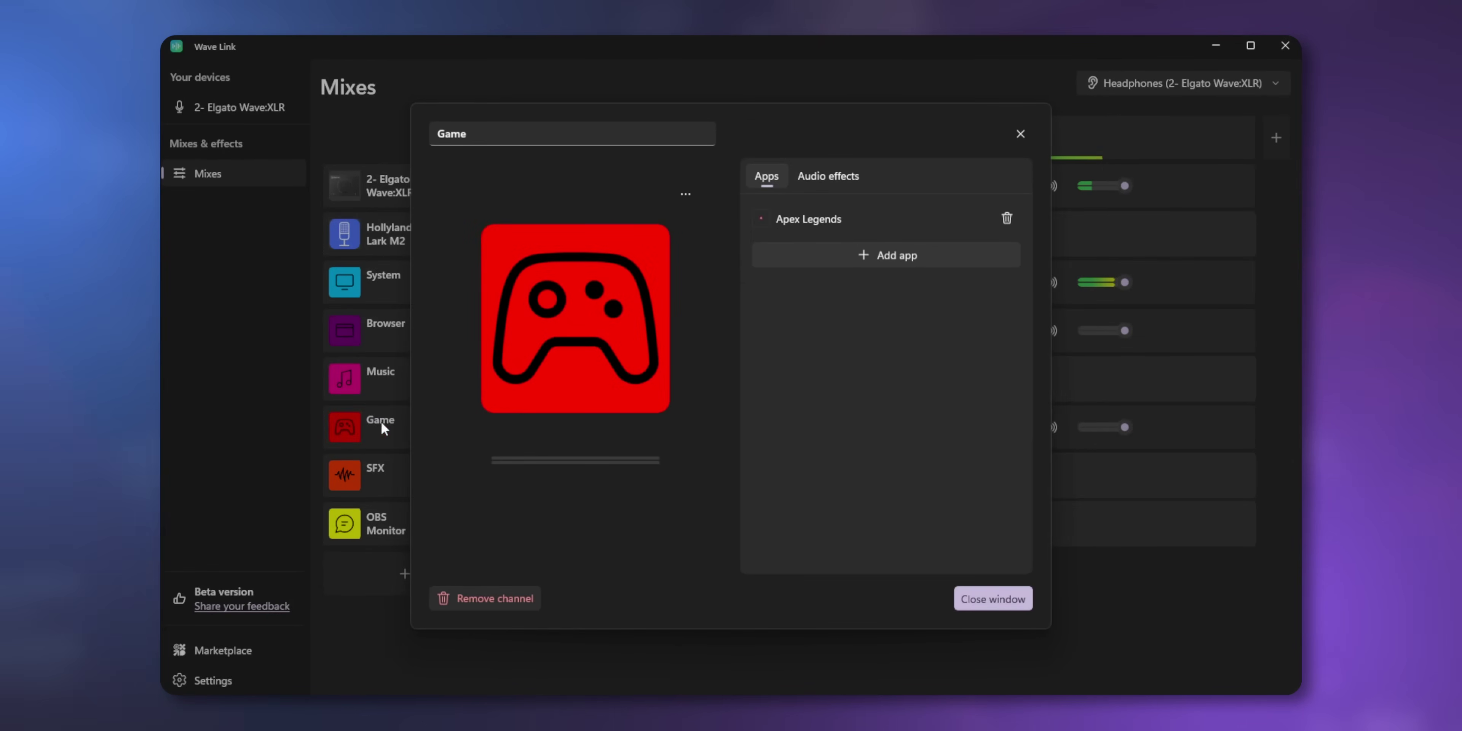
click(998, 255)
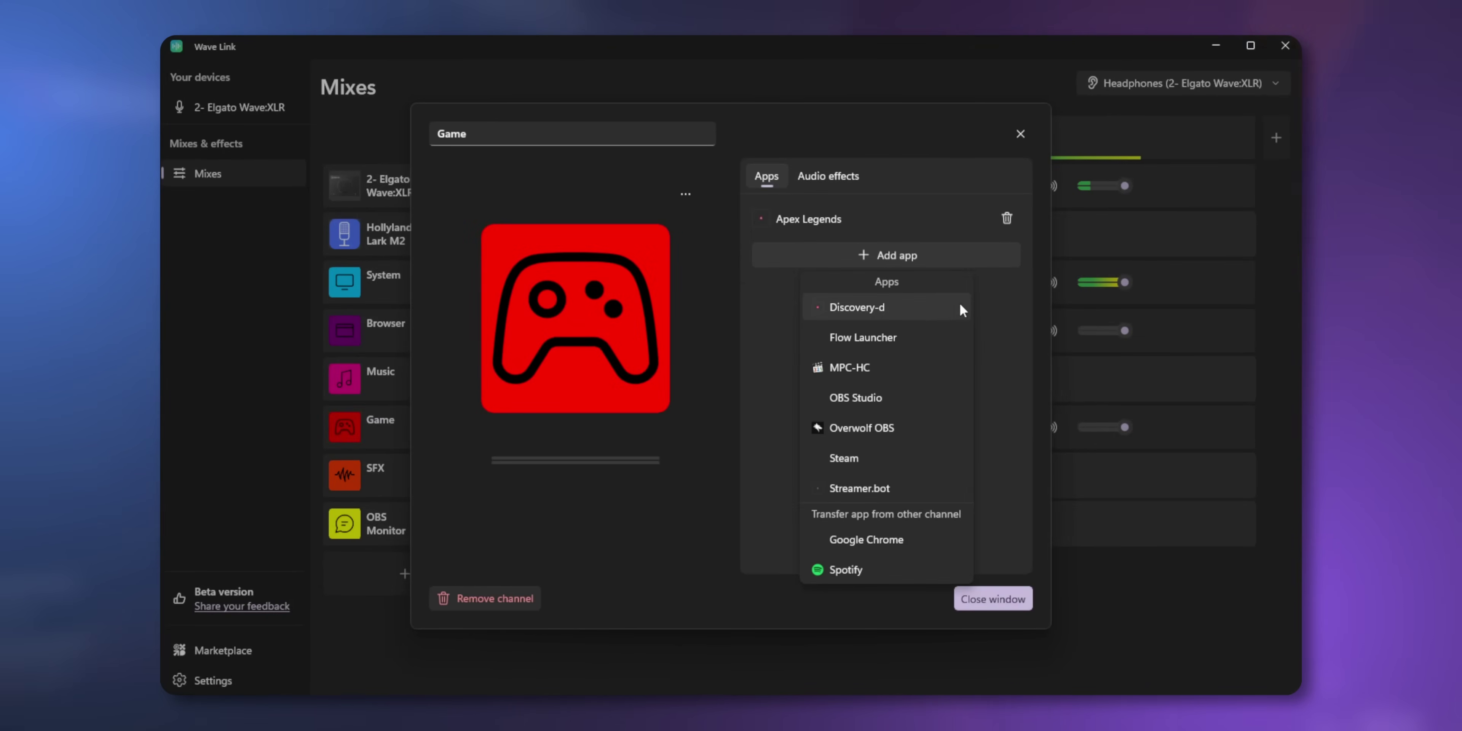
click(934, 318)
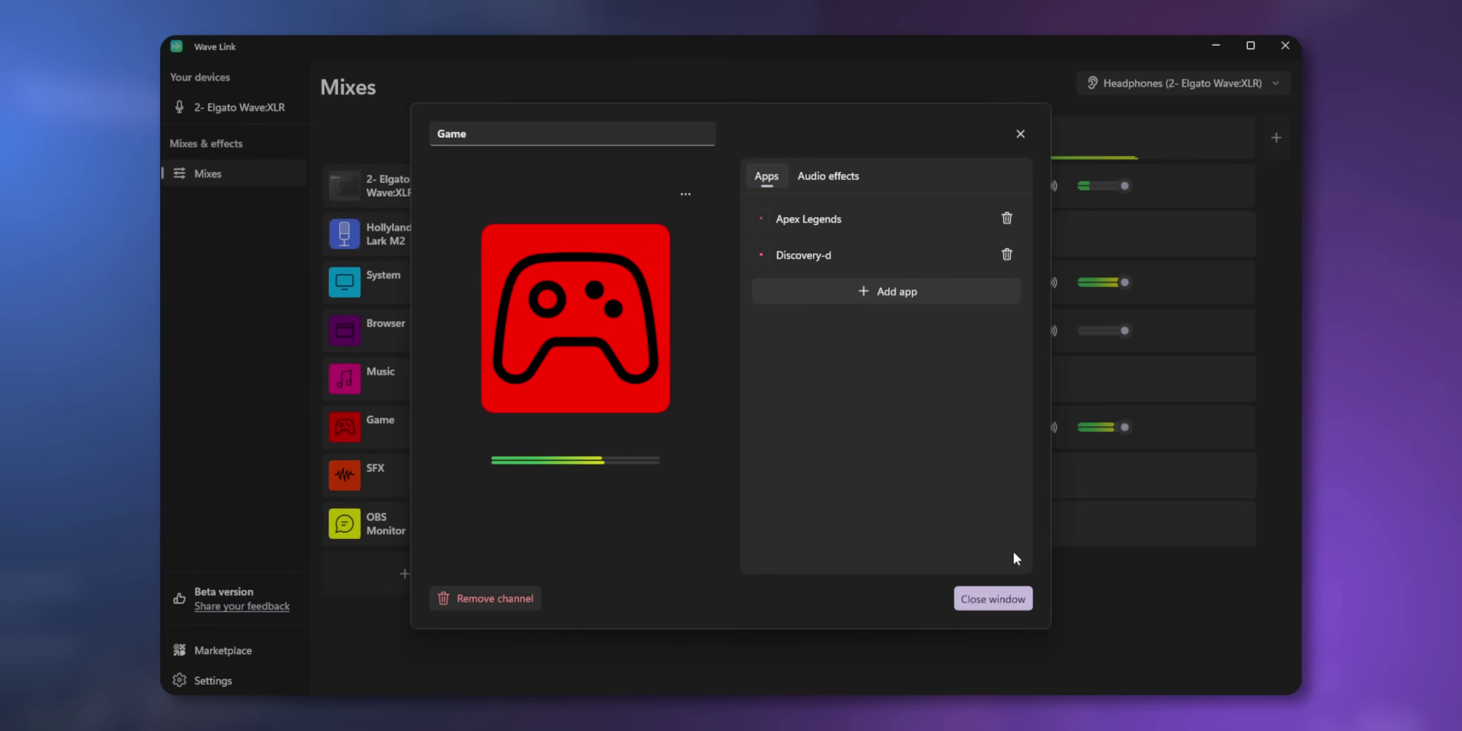
click(1015, 607)
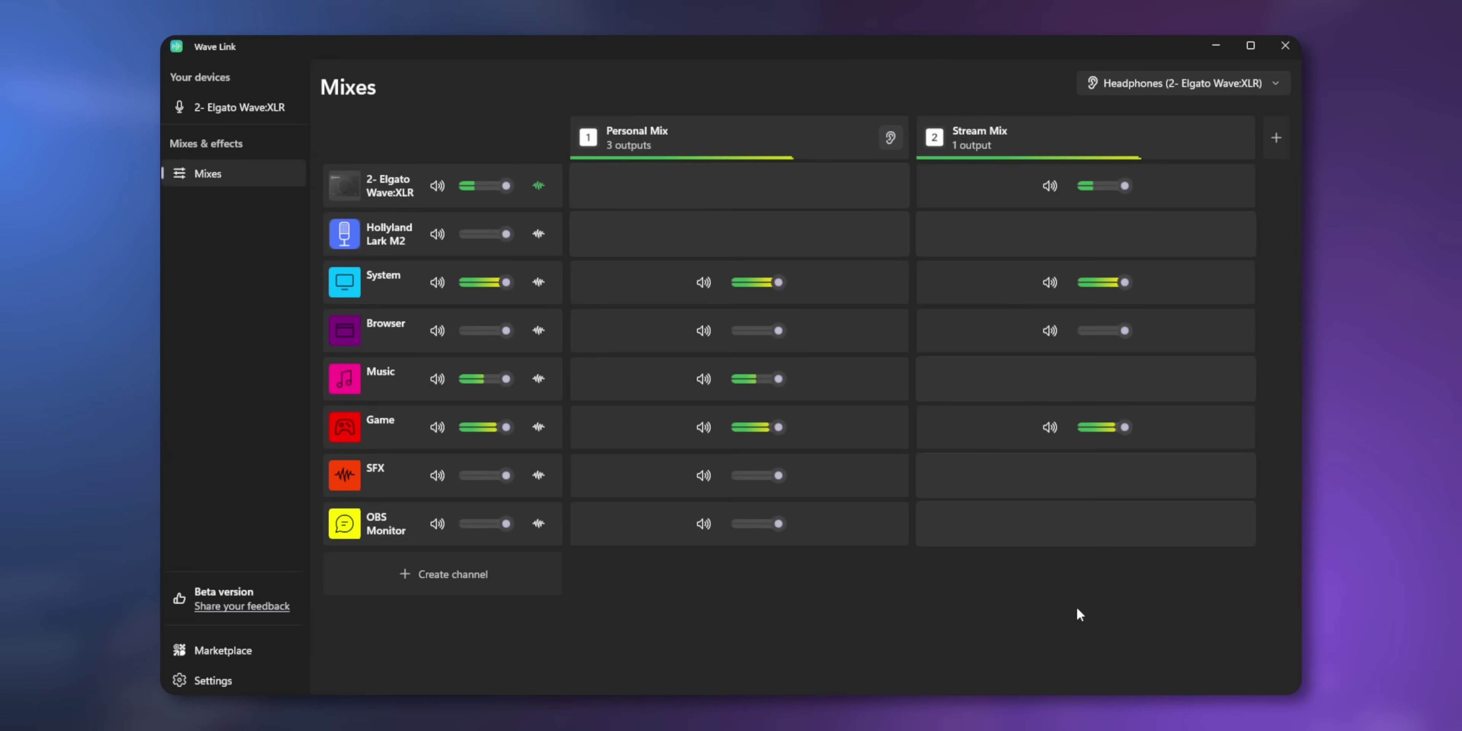
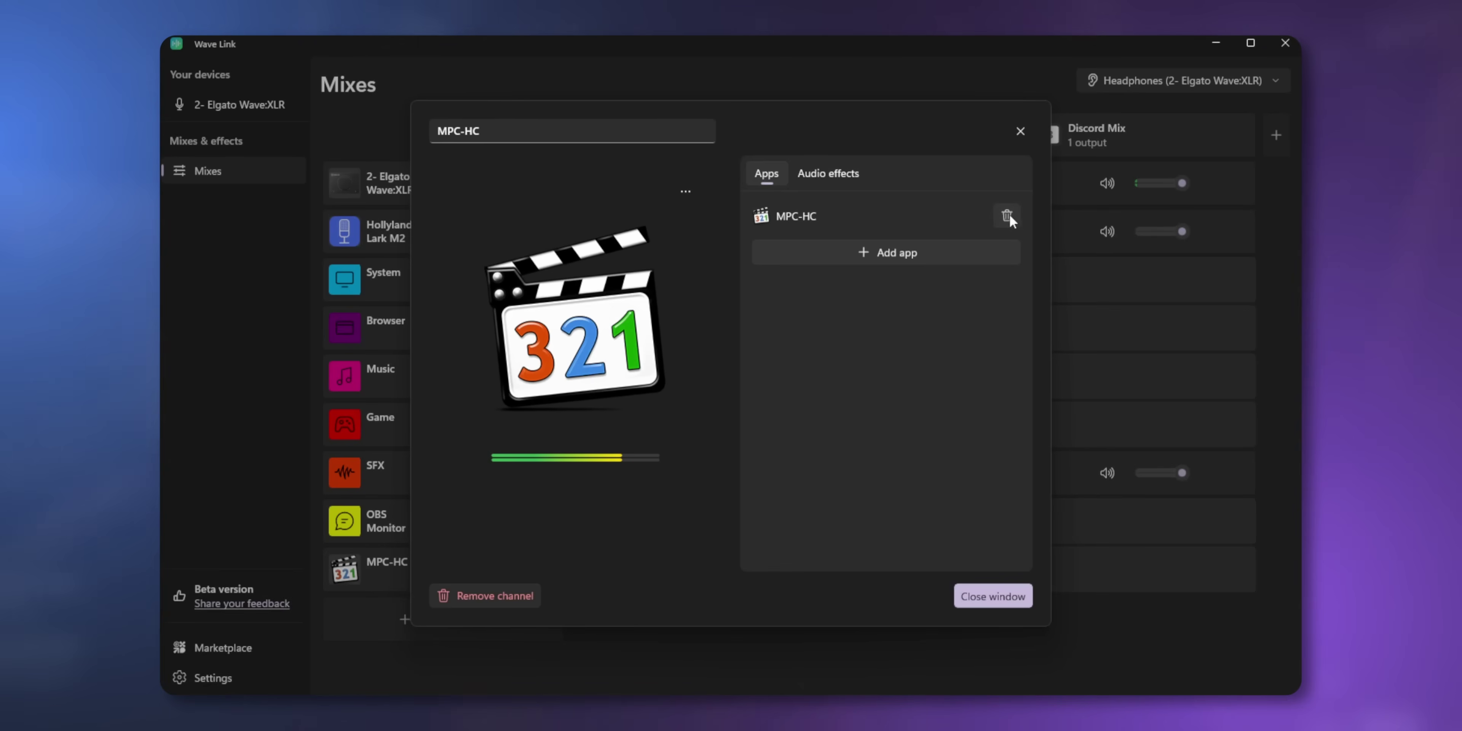
- Rename the MPC-HC channel Text To Speech, give it the Voice chat icon and close its settings
text(Text)
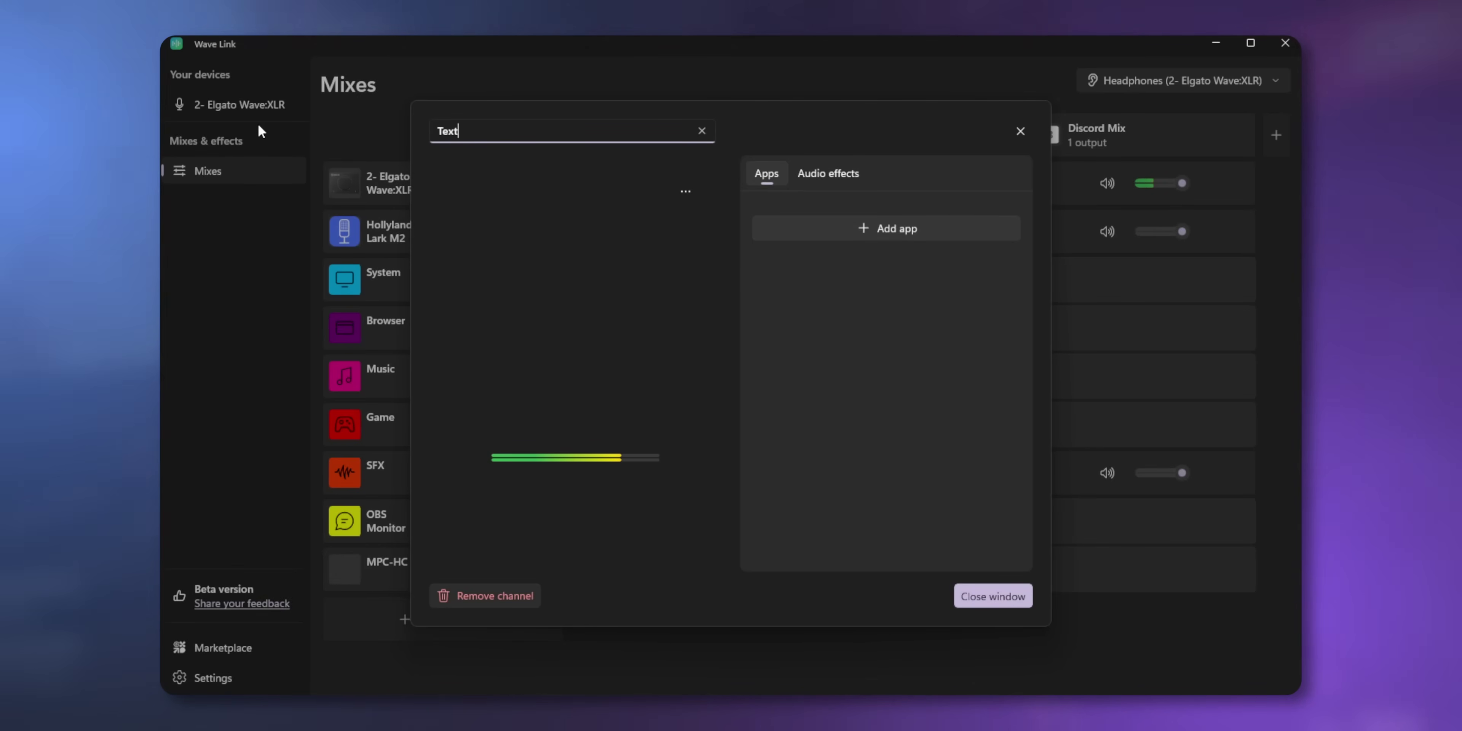
text( To Speech)
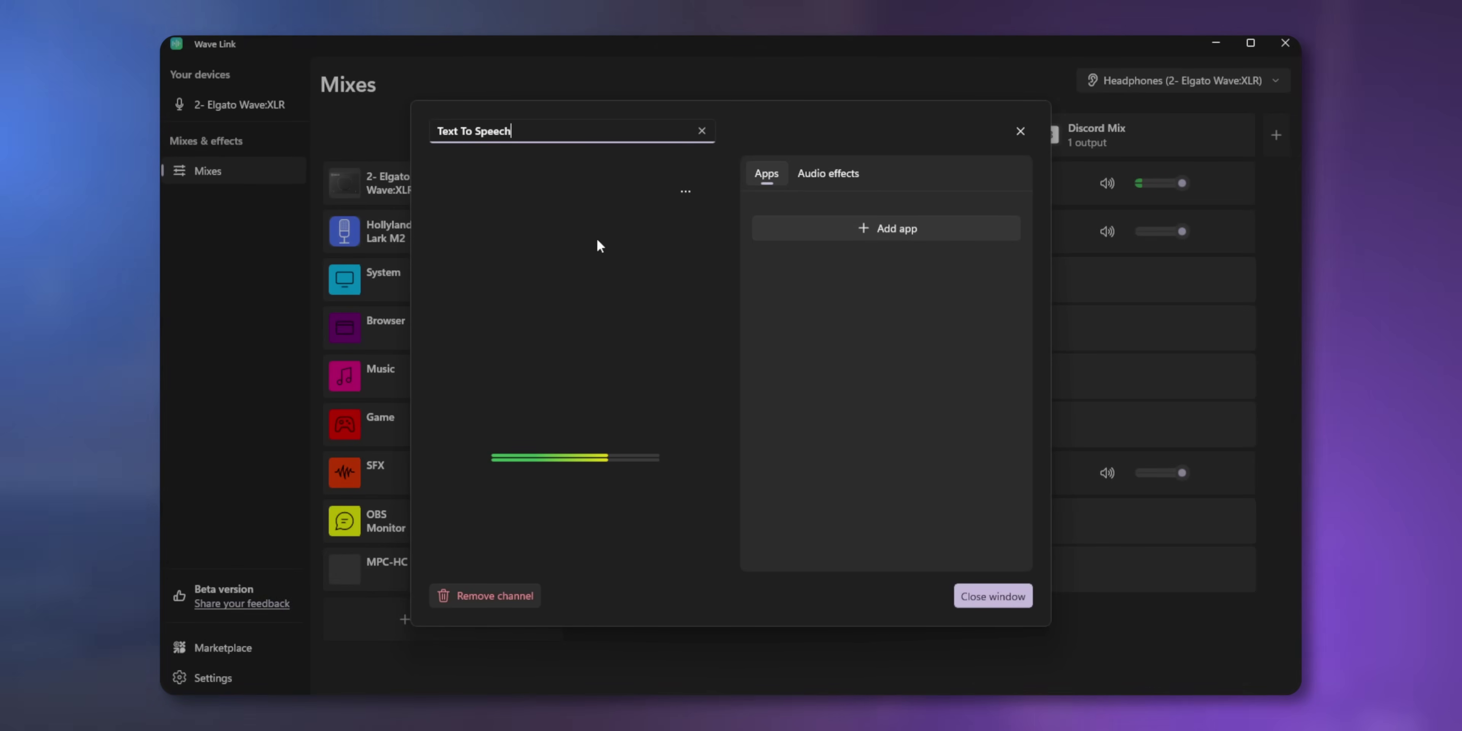
click(686, 191)
click(732, 438)
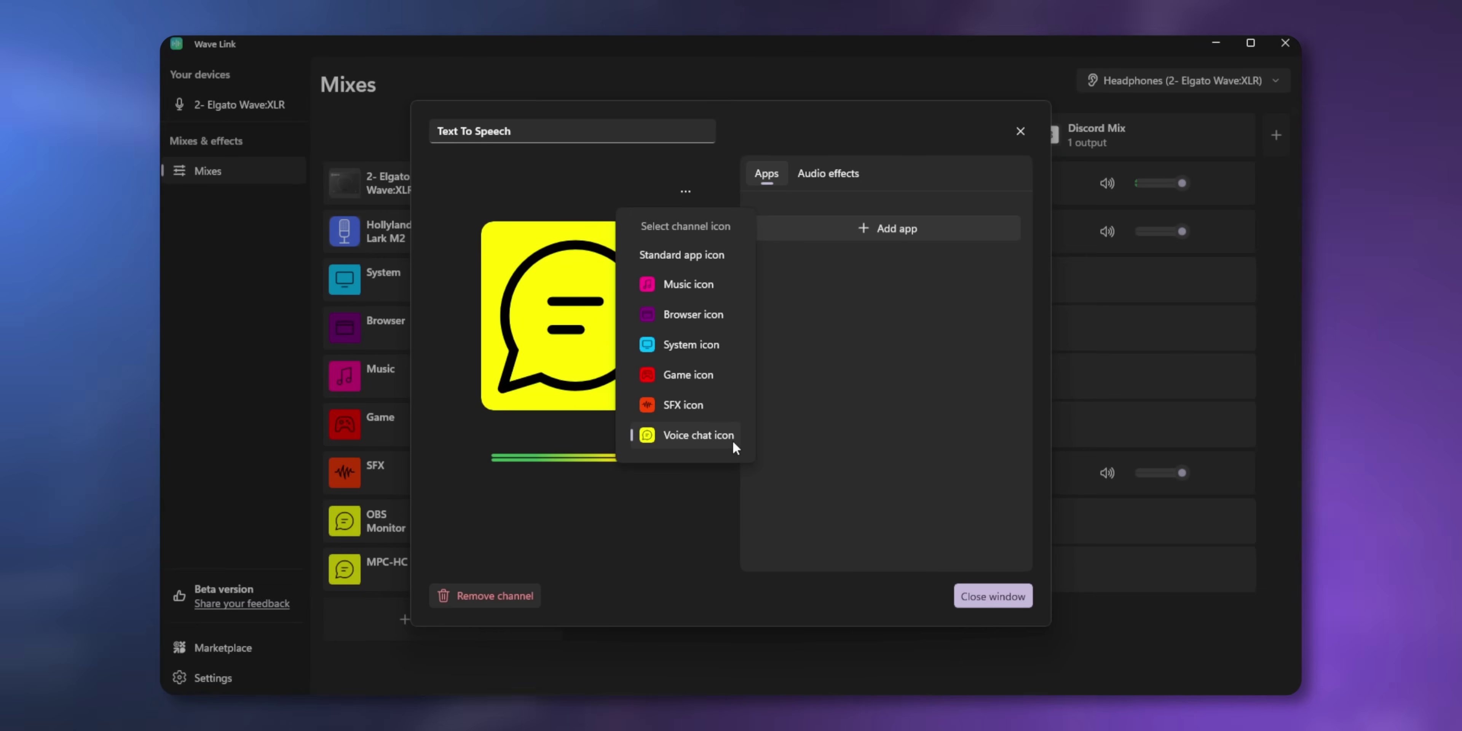
click(999, 604)
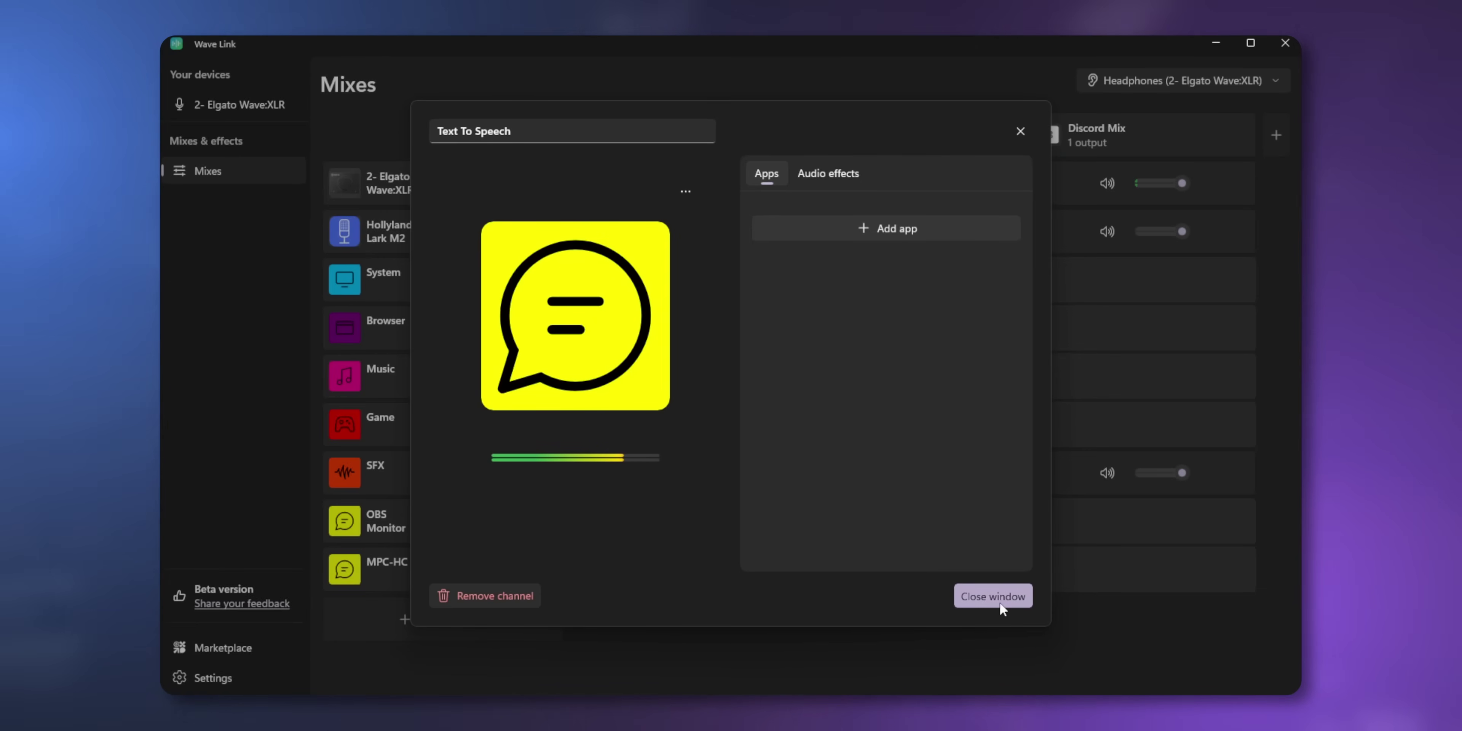
click(999, 602)
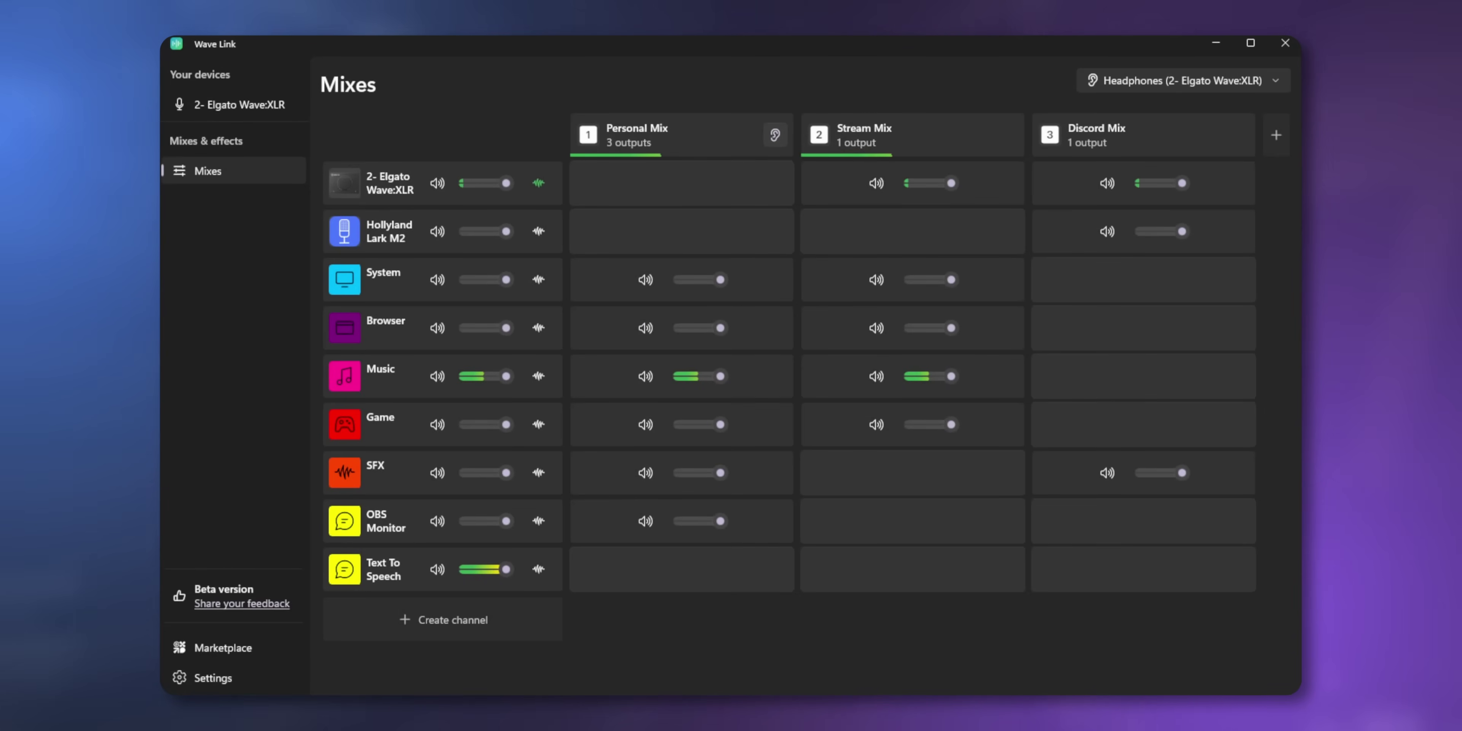
- In Discord's voice settings, set the input device to Discord Mix (Elgato Virtual Audio)
click(1212, 589)
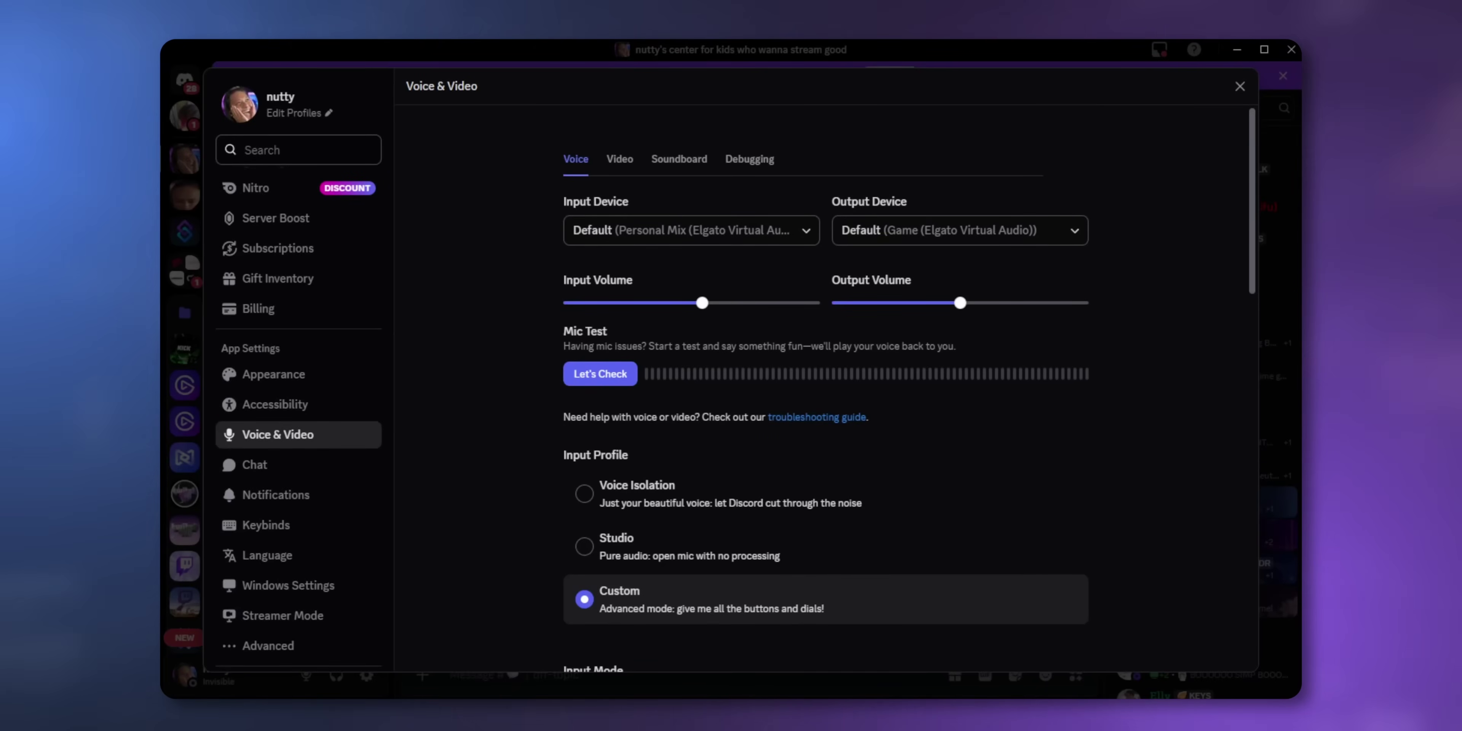
click(758, 233)
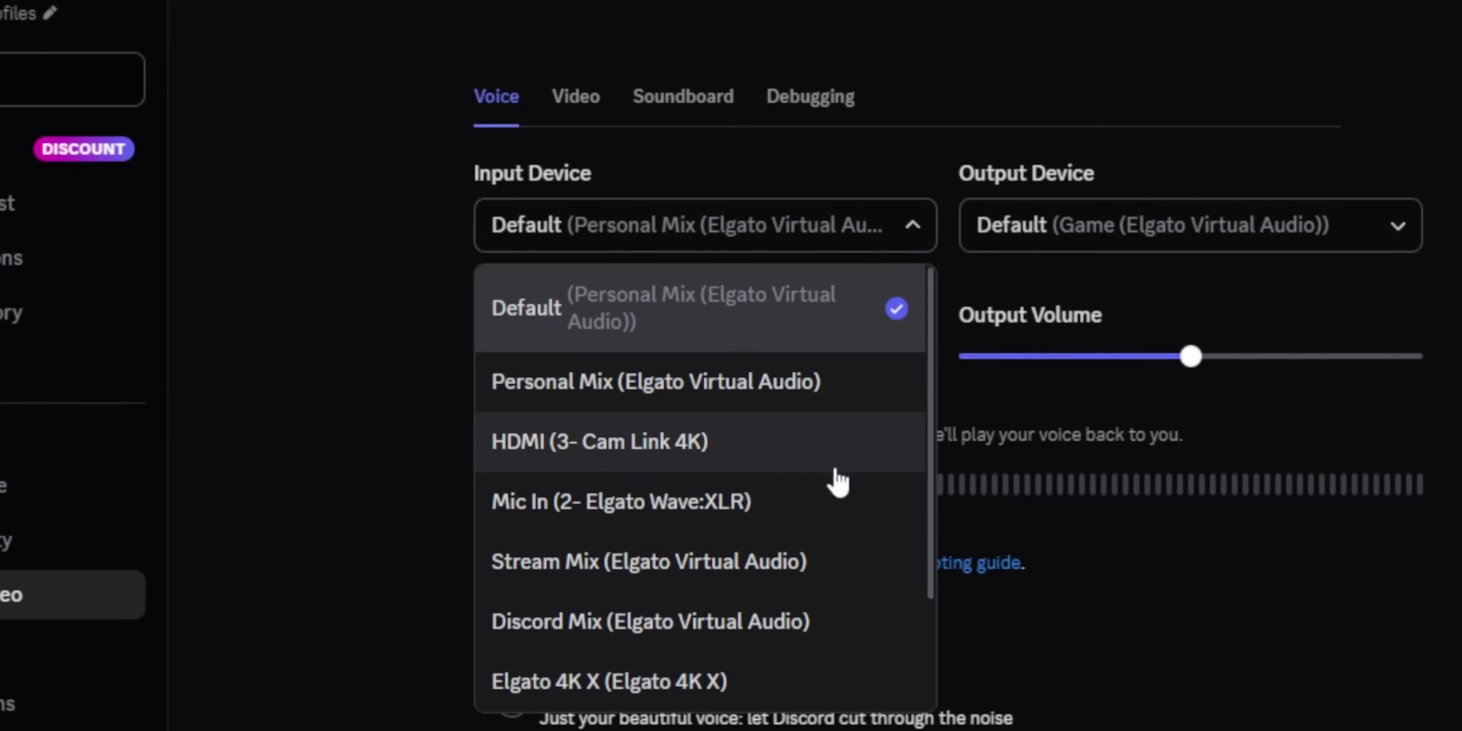
click(846, 624)
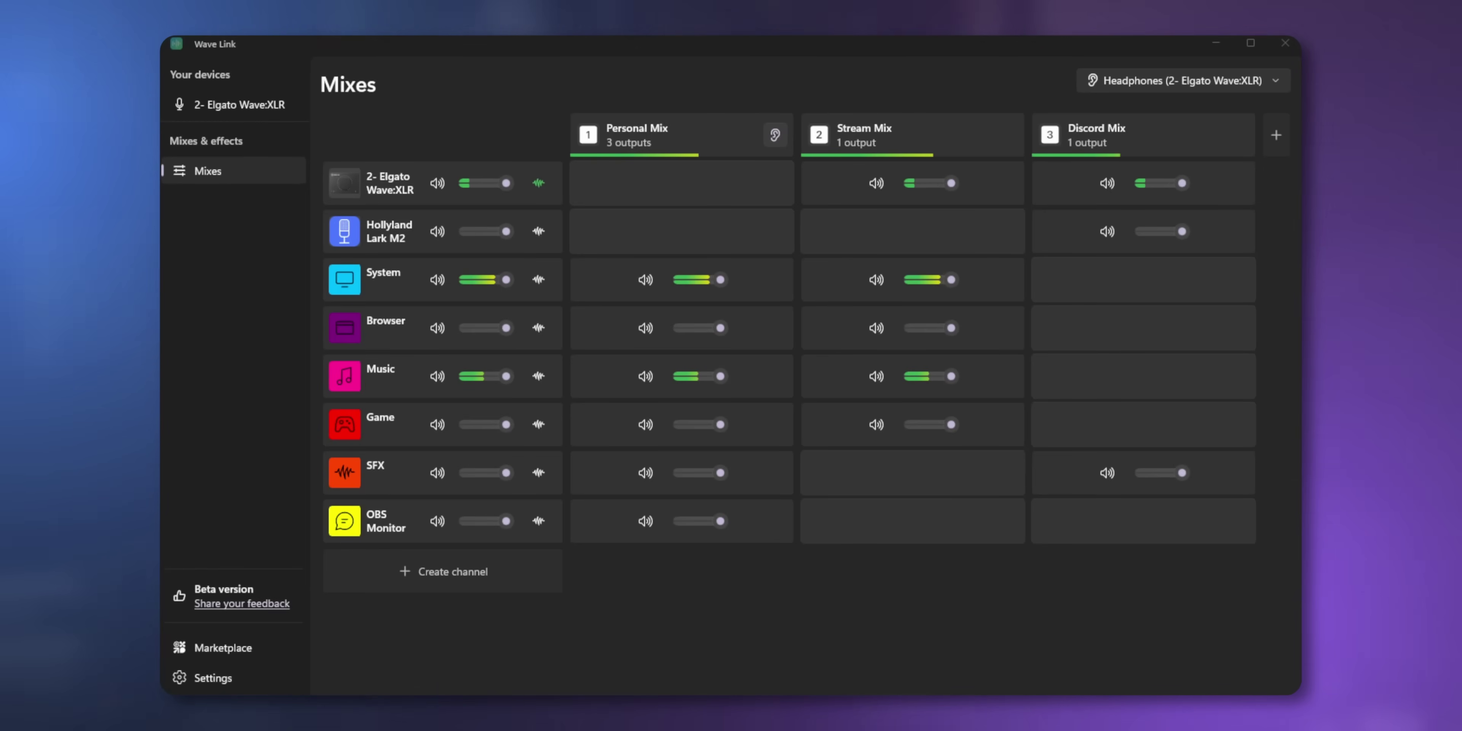
- In Wave Link, add the Hollyland Lark M2 channel to the Stream Mix
click(907, 234)
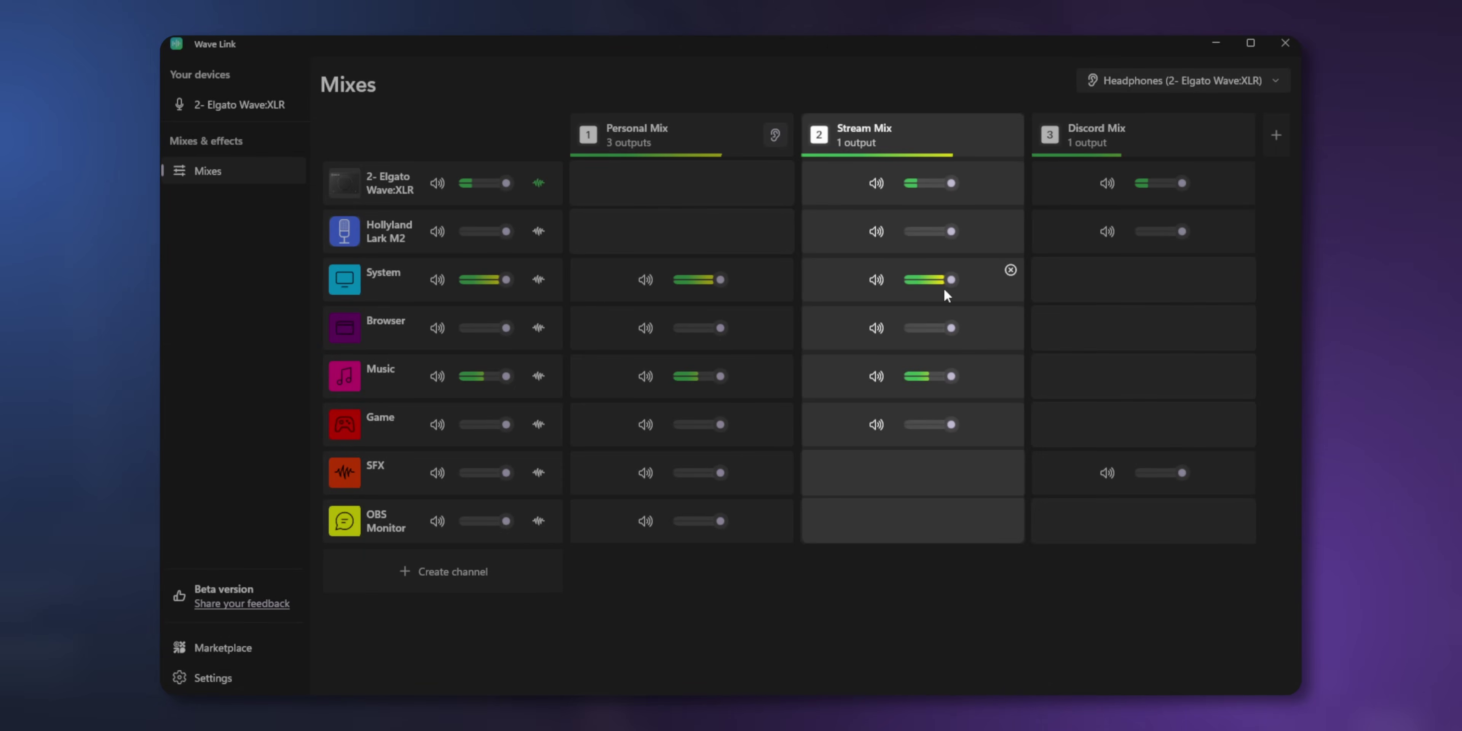
drag(935, 186, 953, 188)
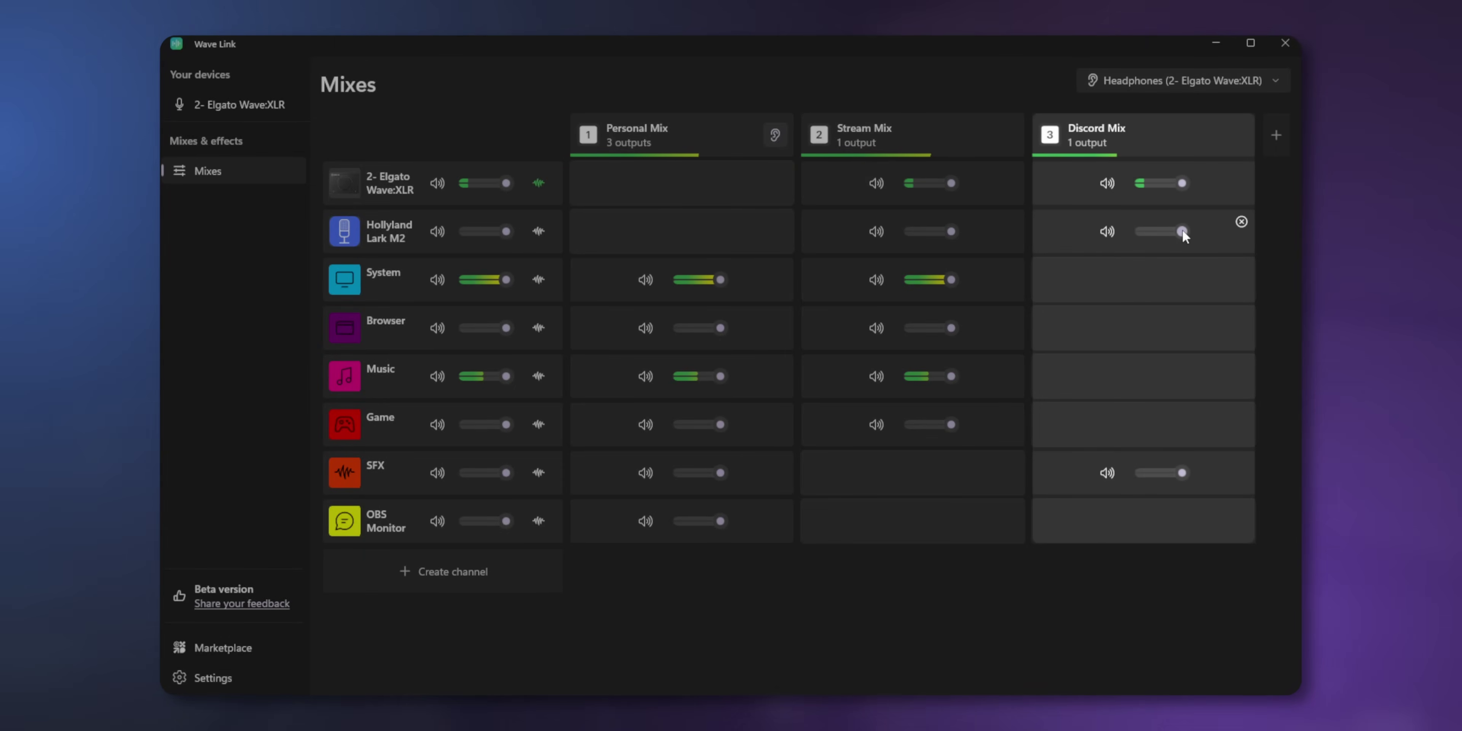
drag(1176, 238, 1175, 233)
drag(1182, 473, 1164, 476)
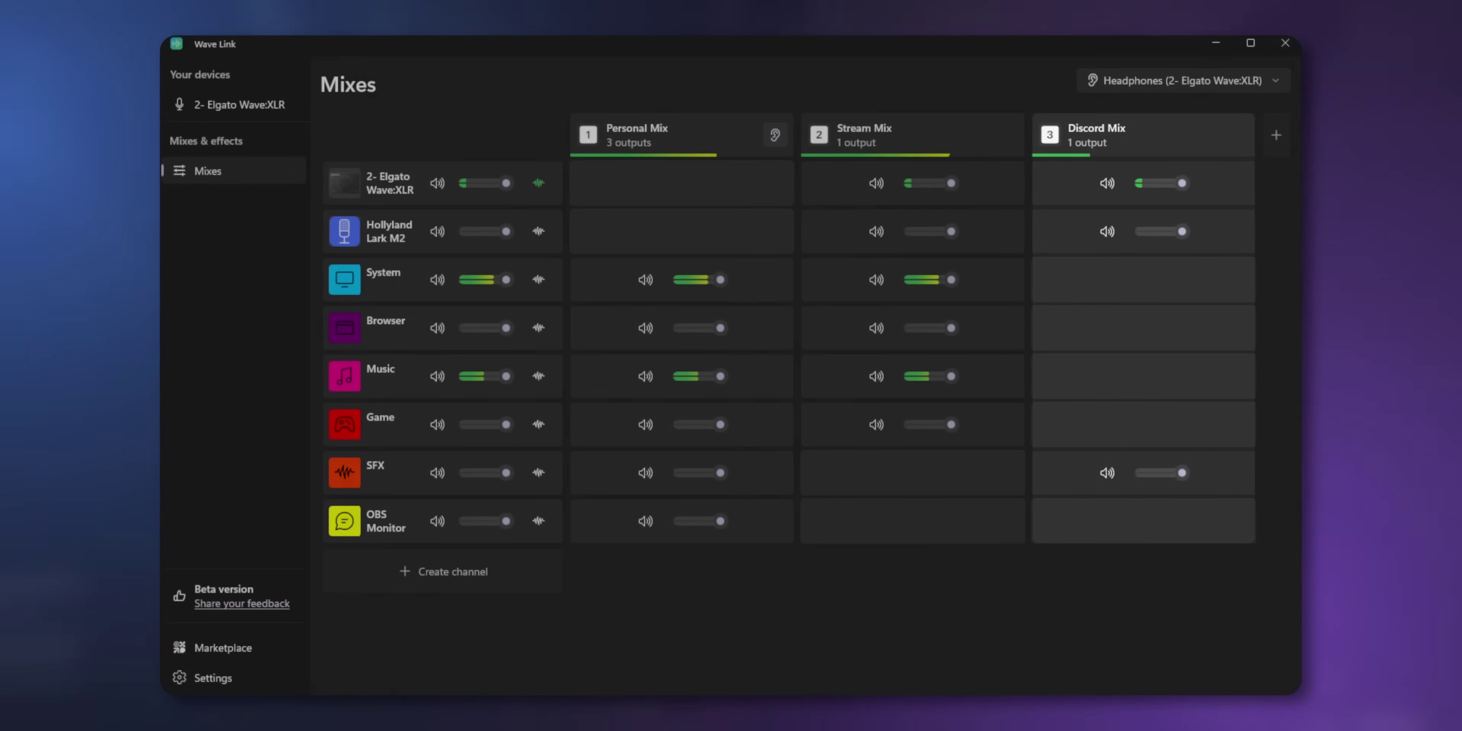